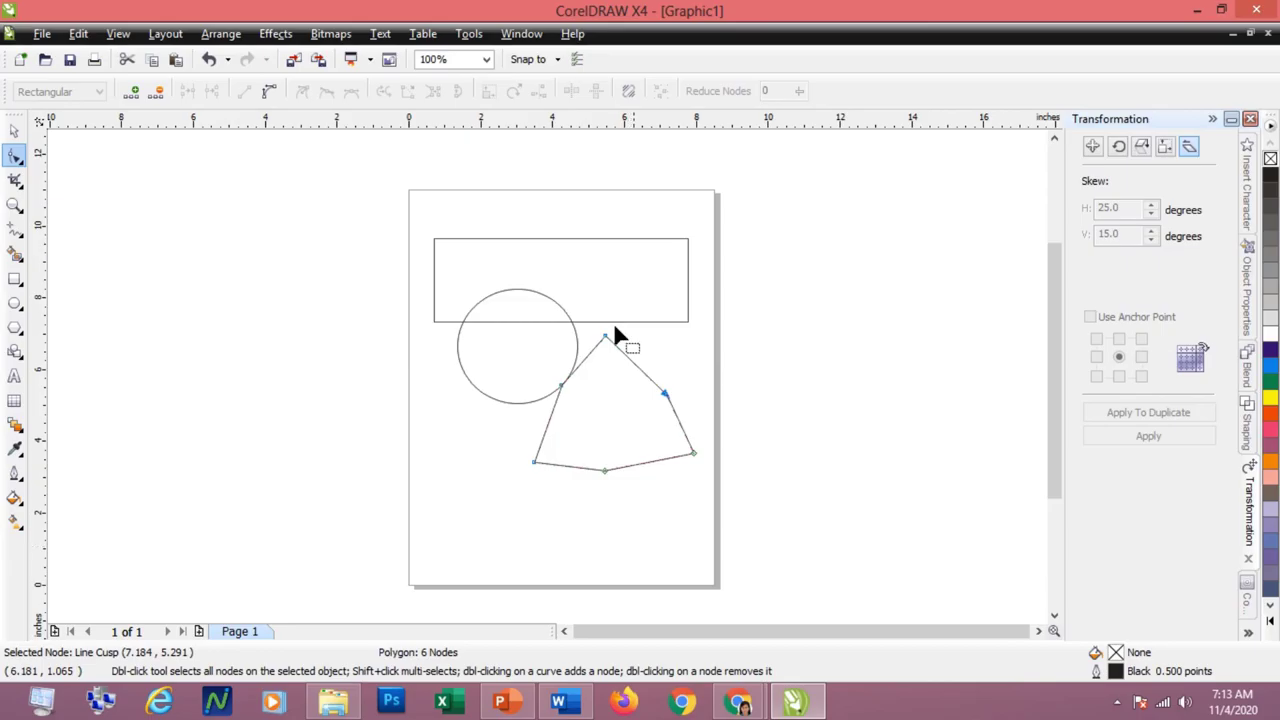
click(20, 337)
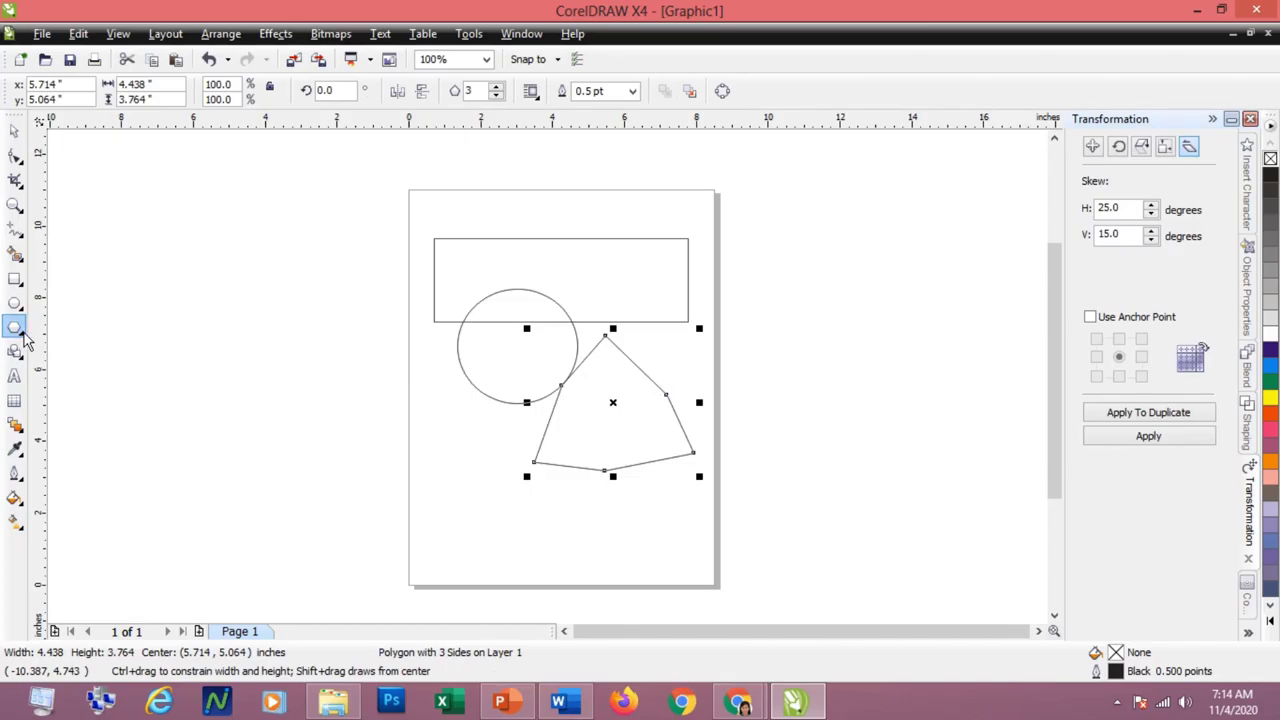
click(449, 461)
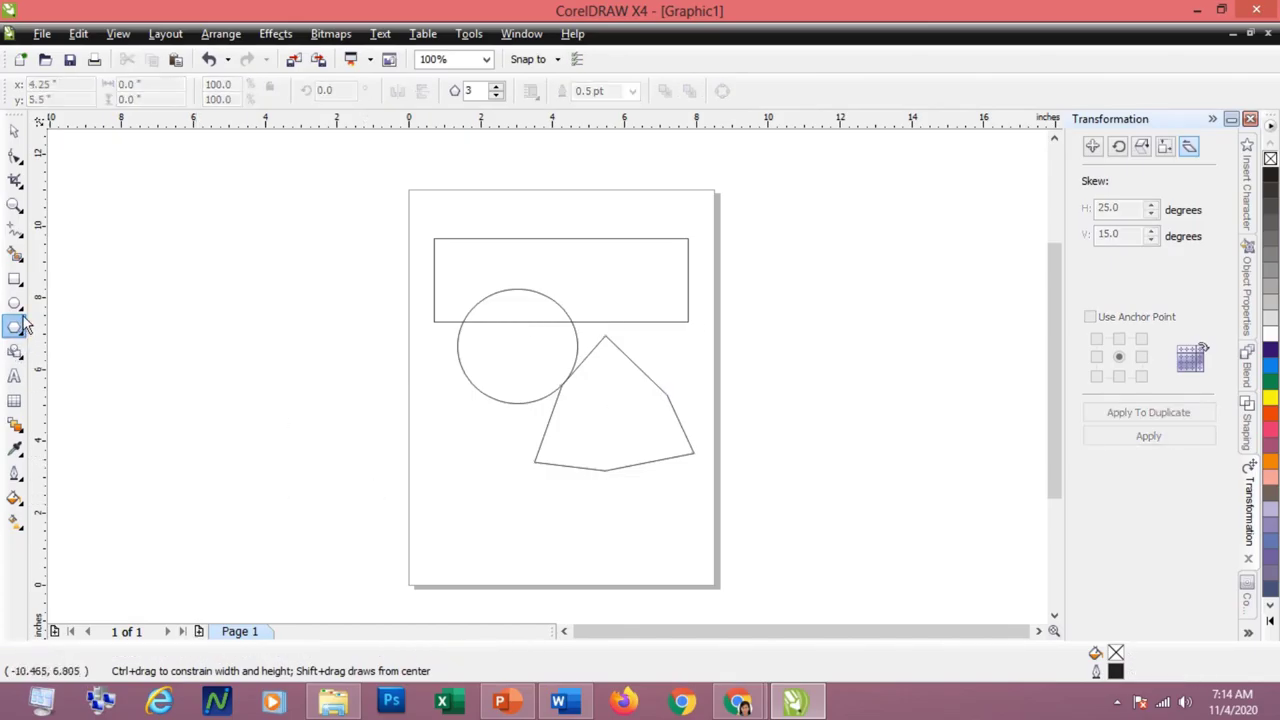
click(22, 310)
mouse_move(25, 350)
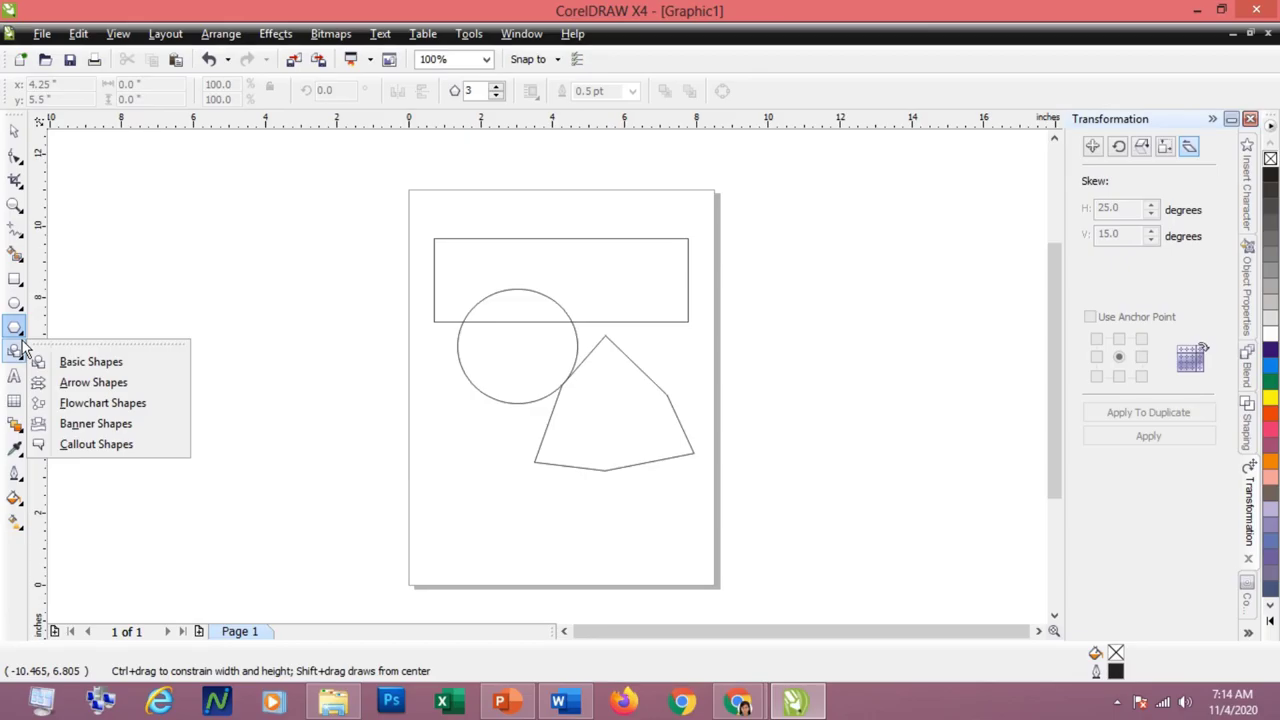
click(25, 316)
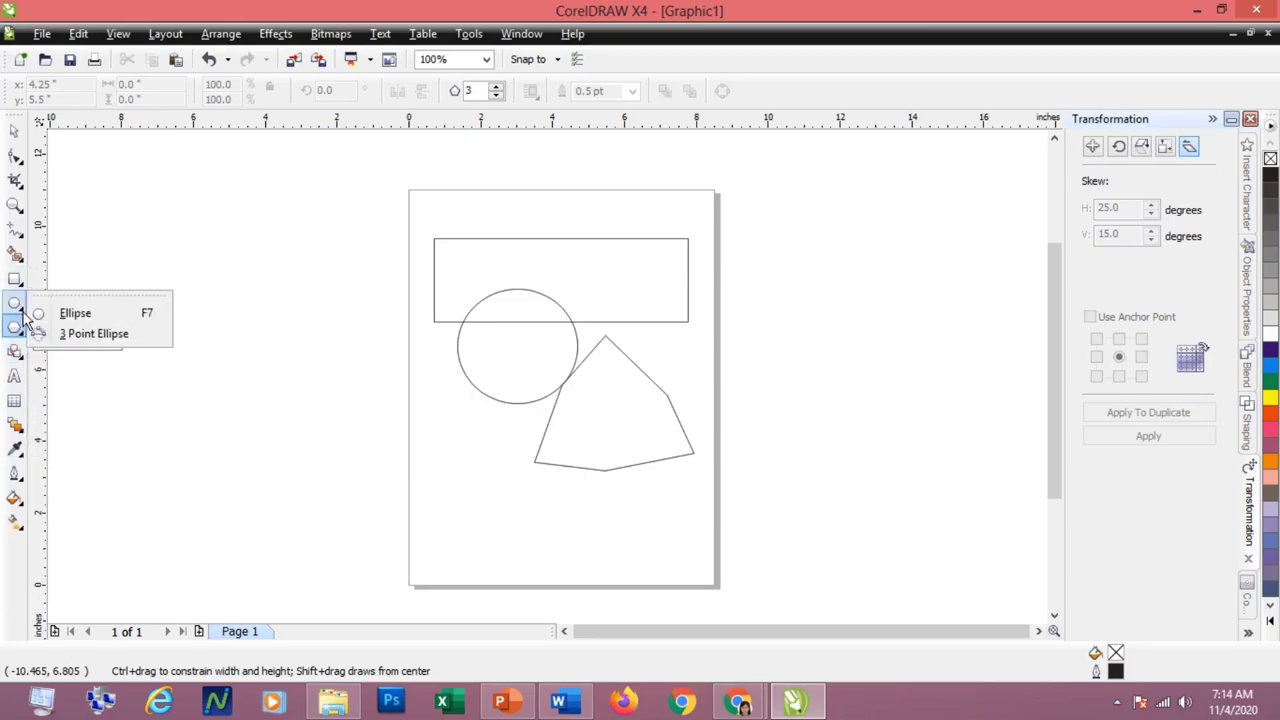
mouse_move(18, 336)
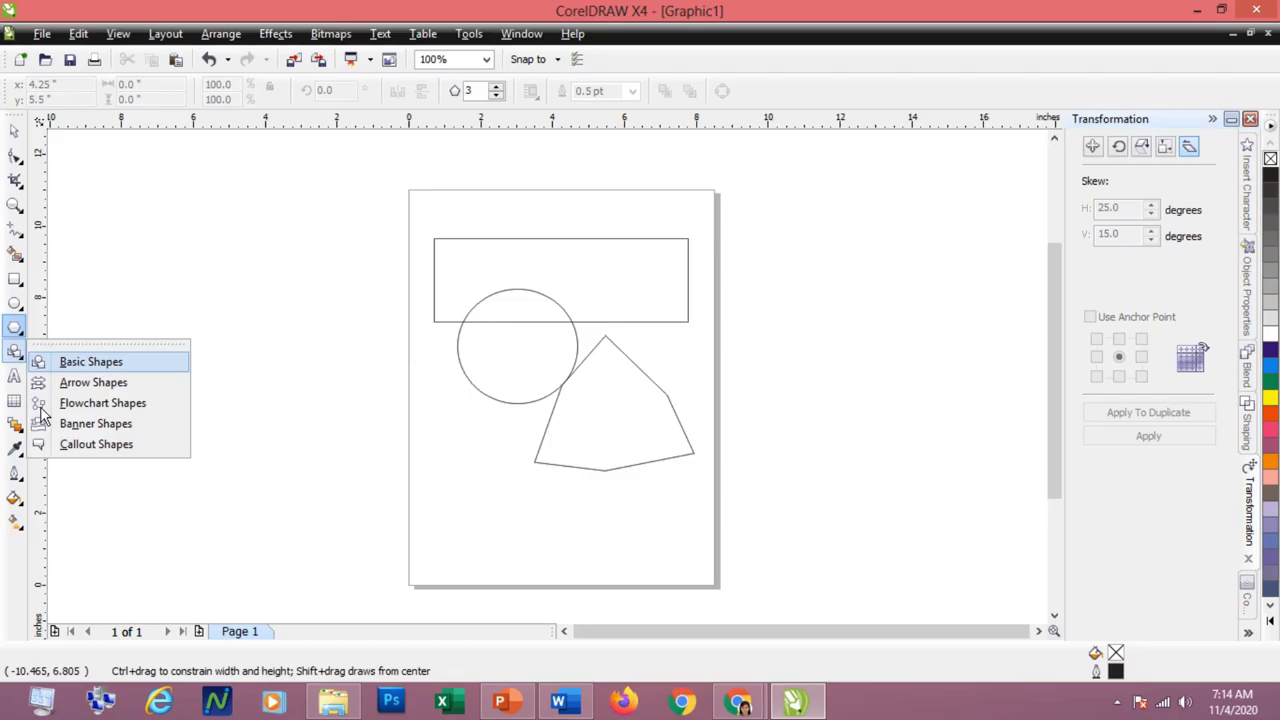
Step: Draw a 15-revolution spiral below the circle, overlapping the polygon's lower corner
click(20, 338)
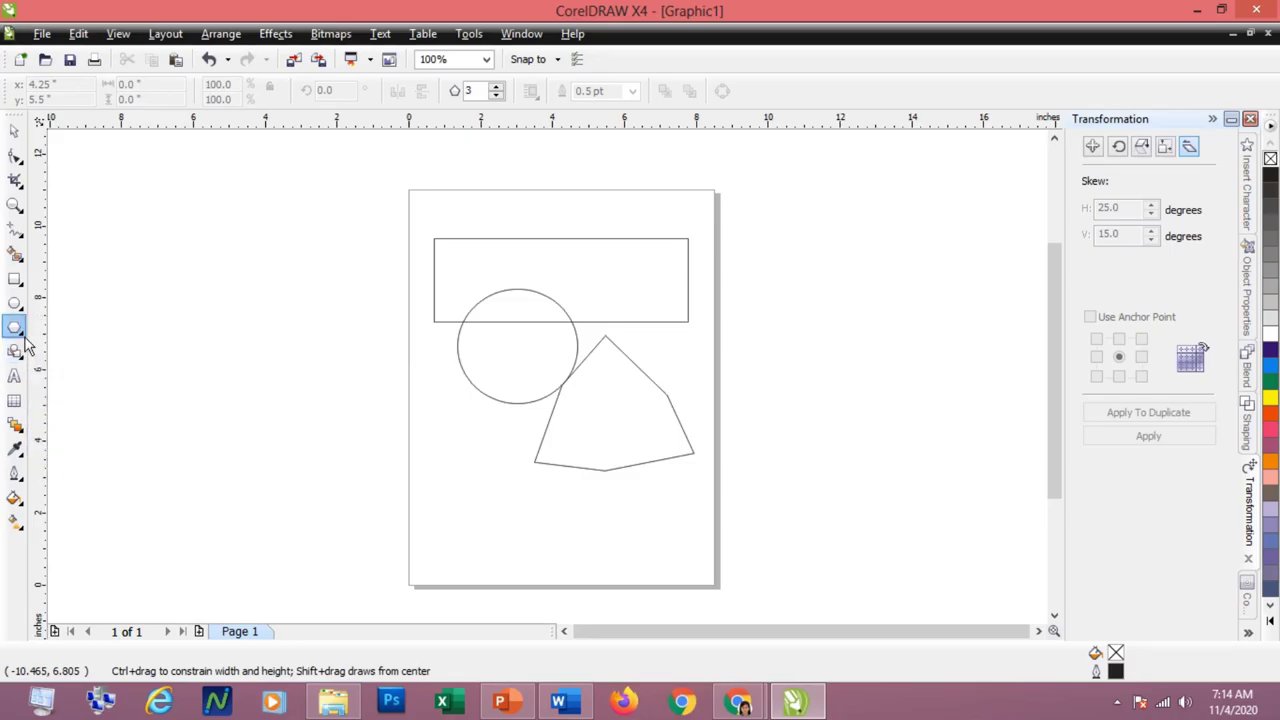
click(27, 343)
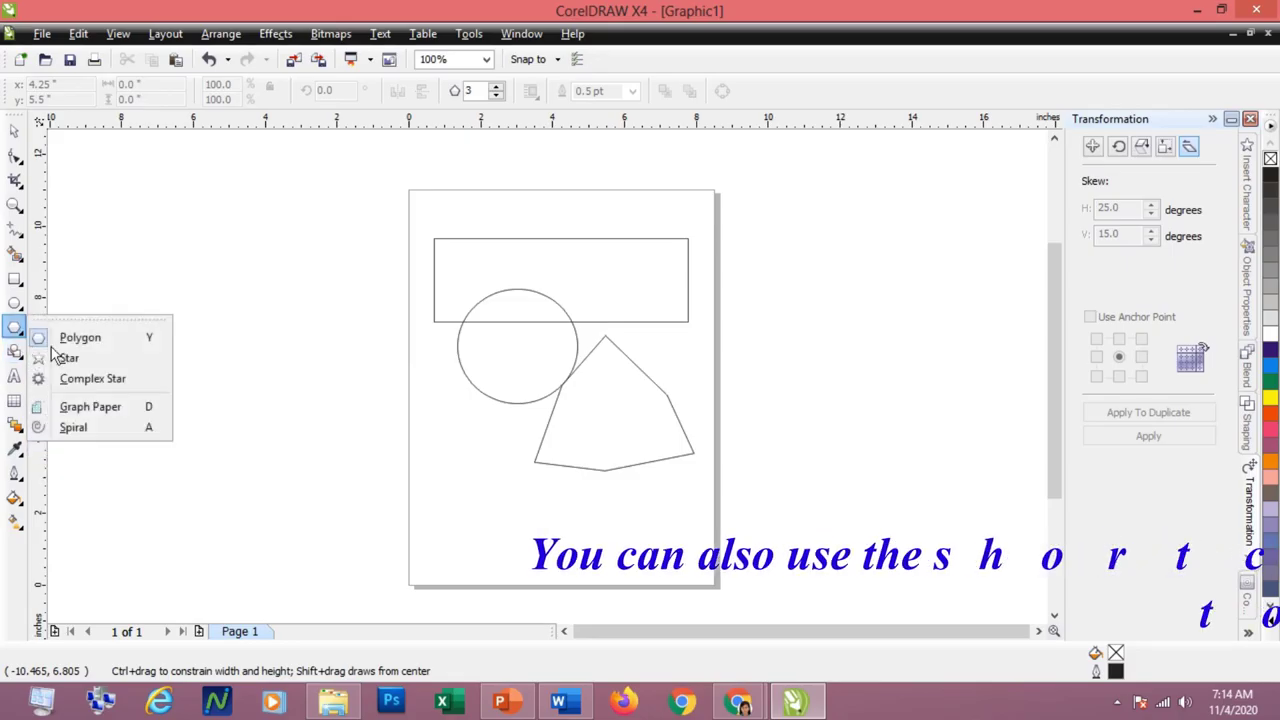
click(141, 428)
drag(434, 411, 592, 528)
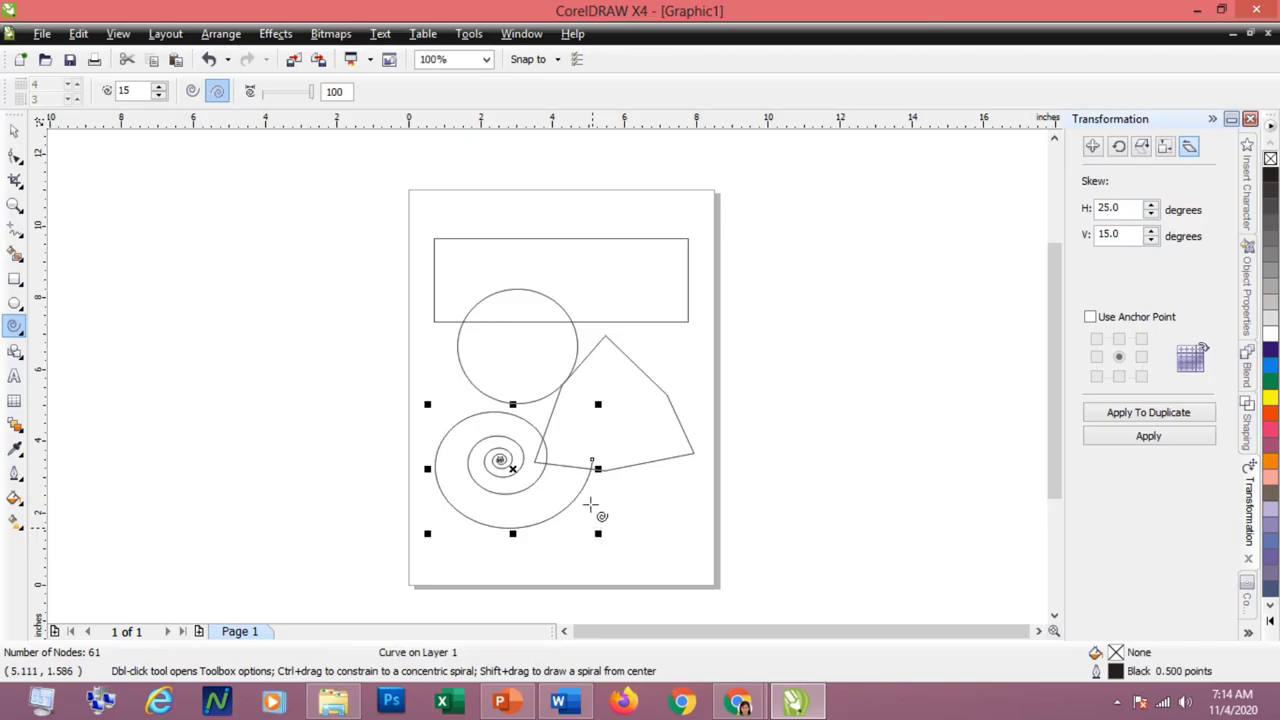
Step: Reshape the spiral with the Shape tool by moving its outer end node inward to about (4.36, 3.91) inches
click(15, 155)
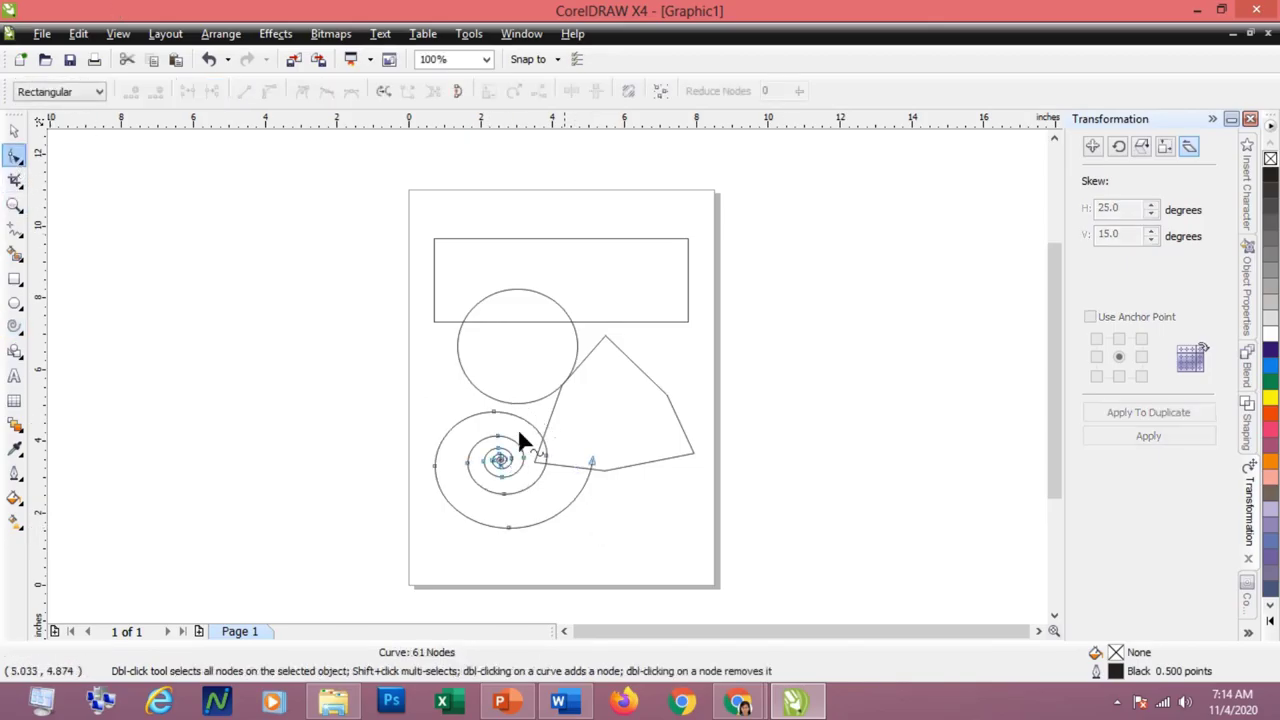
drag(497, 412, 500, 451)
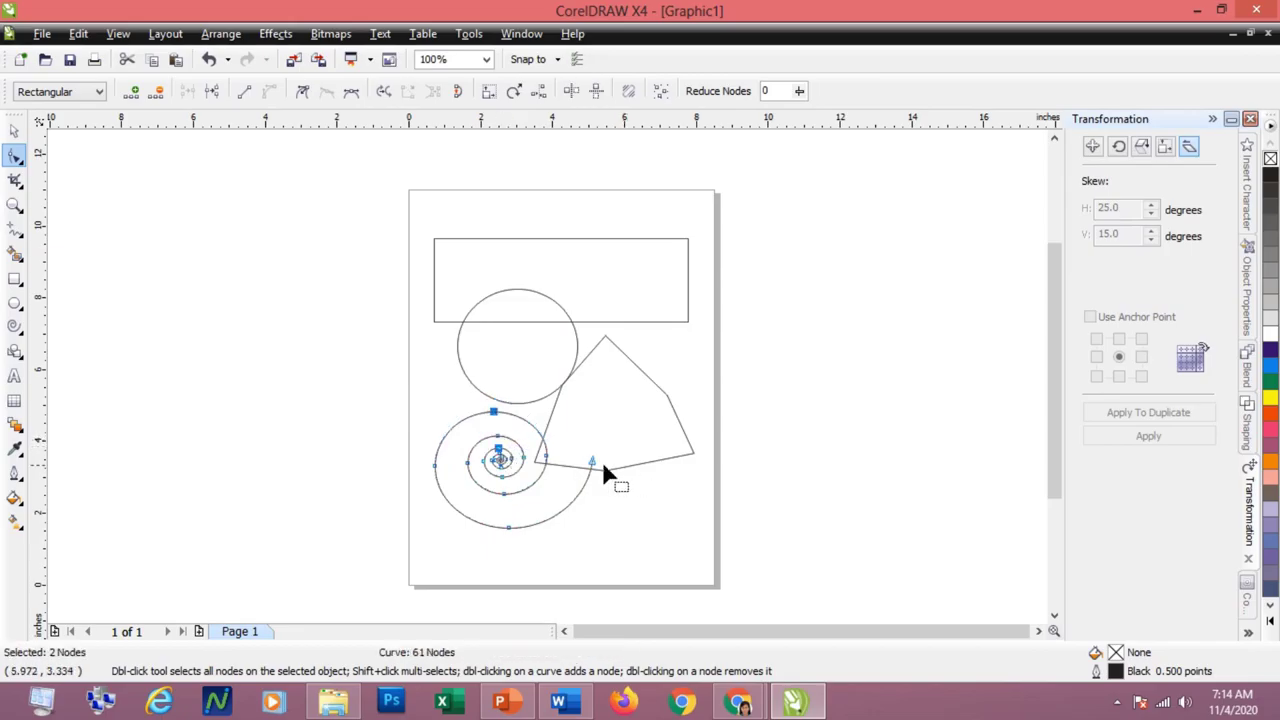
drag(591, 462, 563, 451)
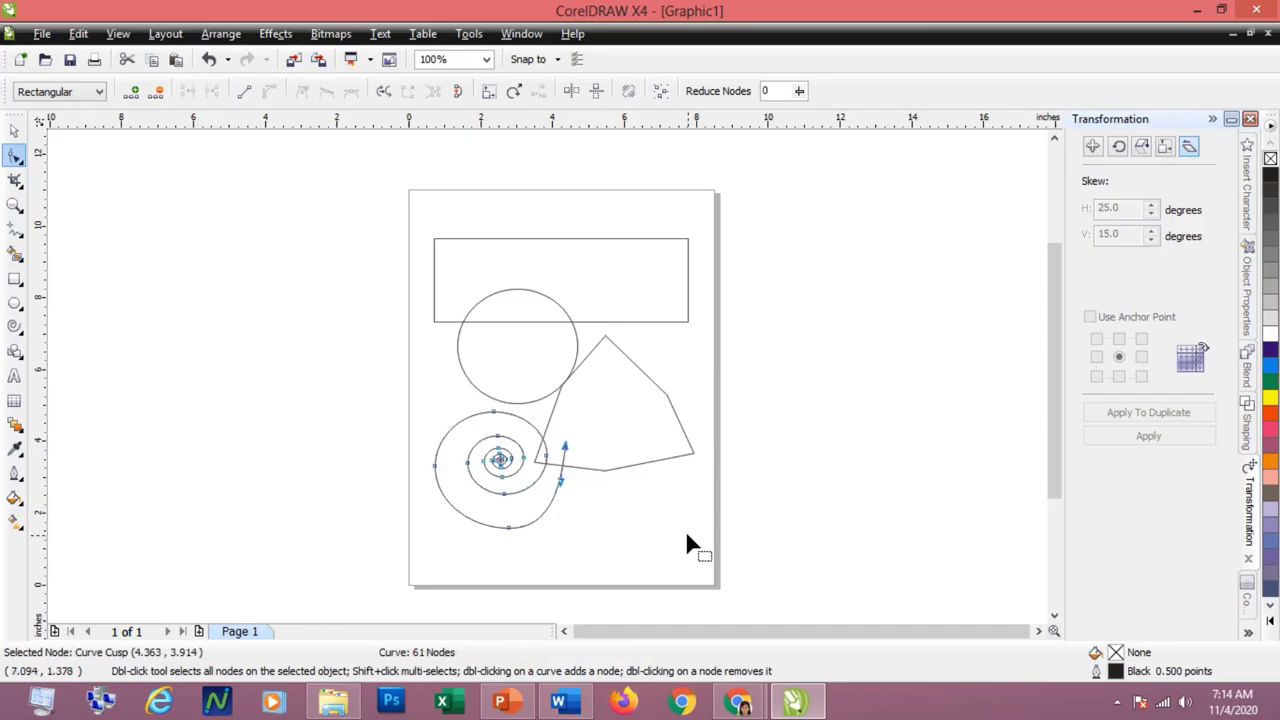
click(617, 549)
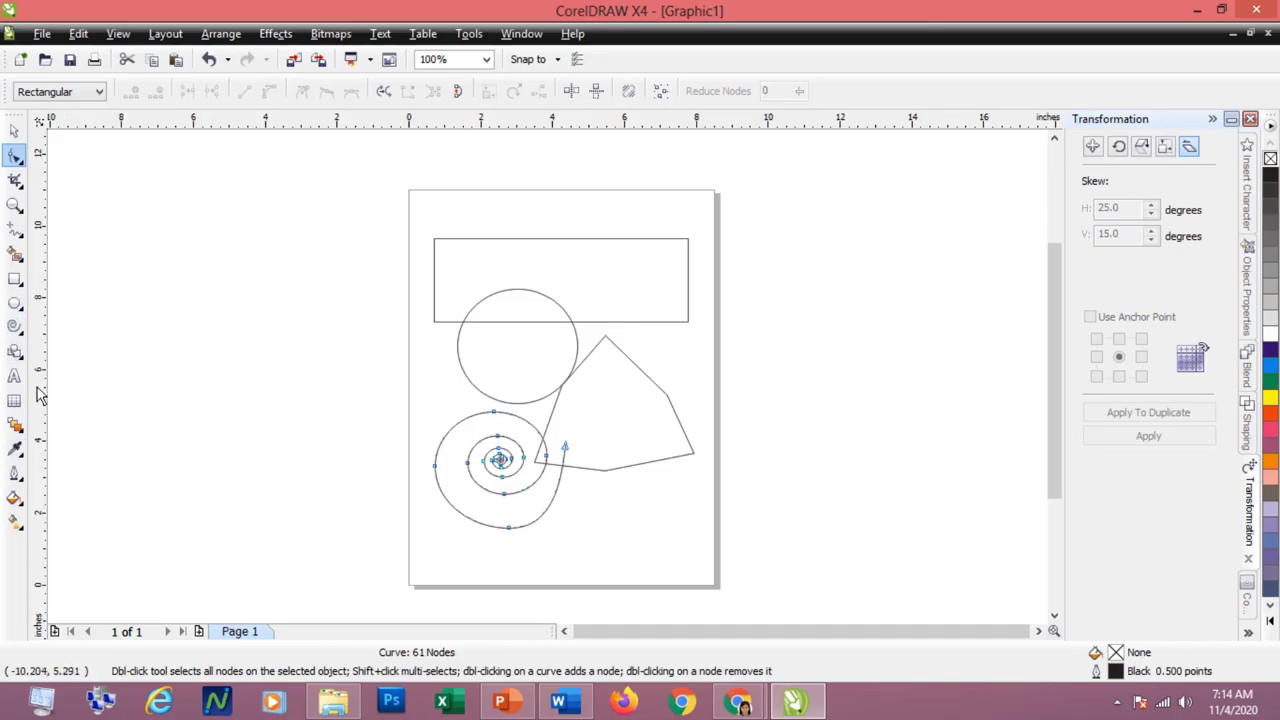
click(24, 335)
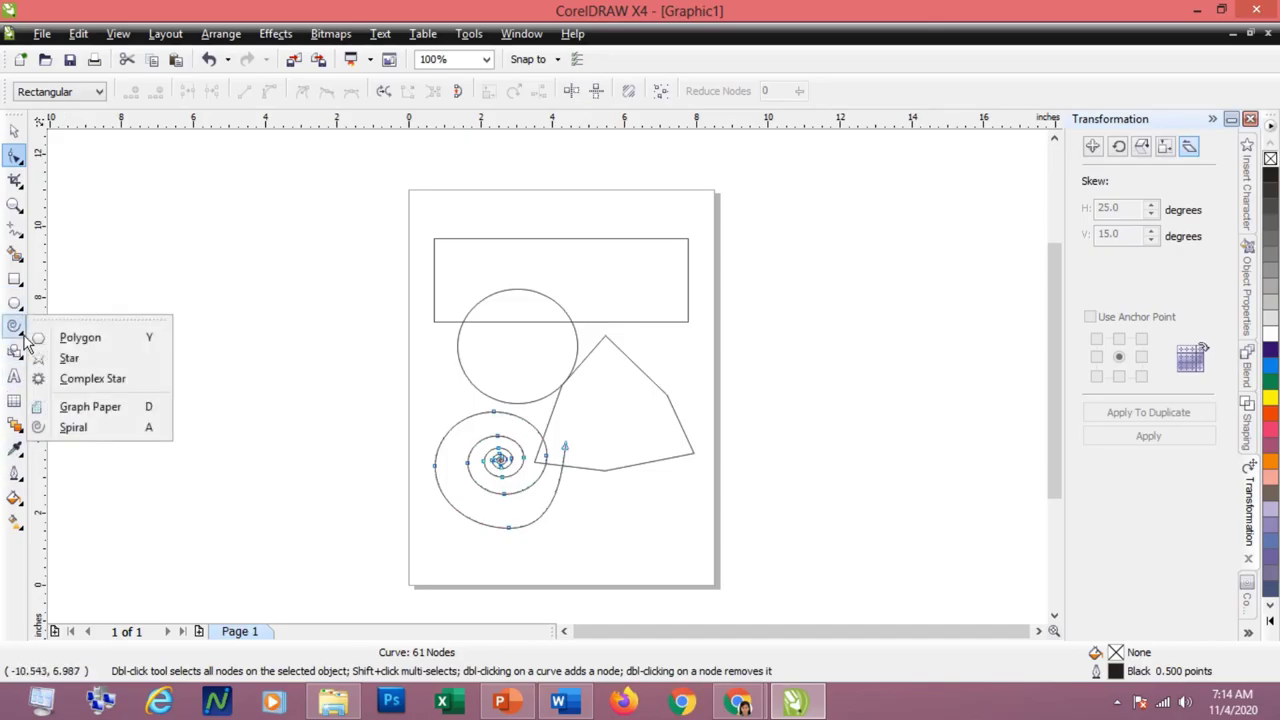
click(24, 430)
click(24, 357)
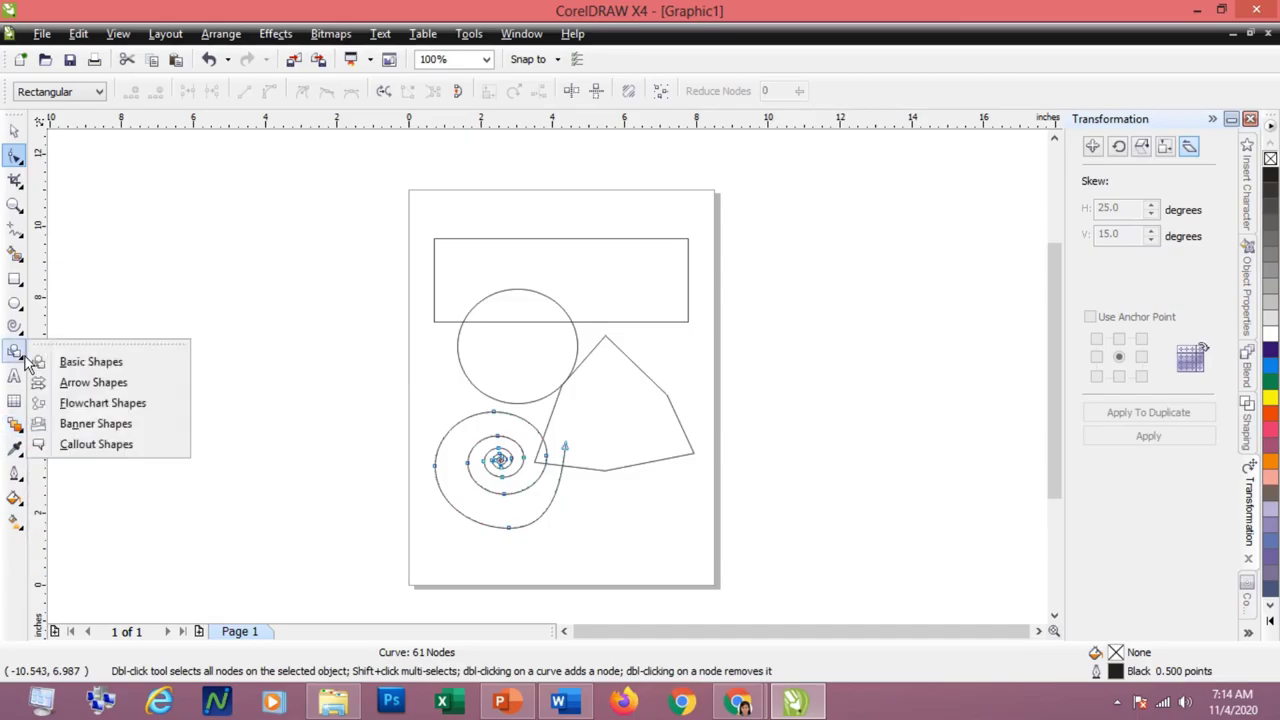
click(24, 336)
click(24, 336)
click(24, 336)
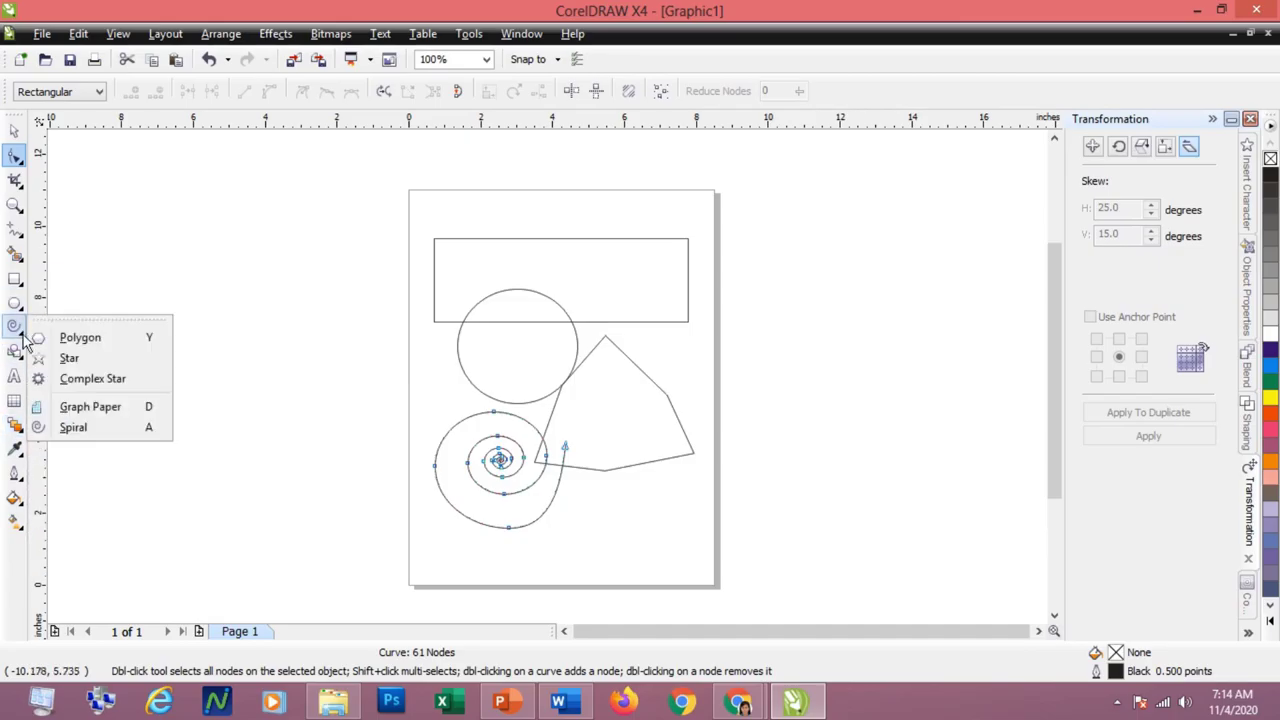
click(22, 336)
click(22, 338)
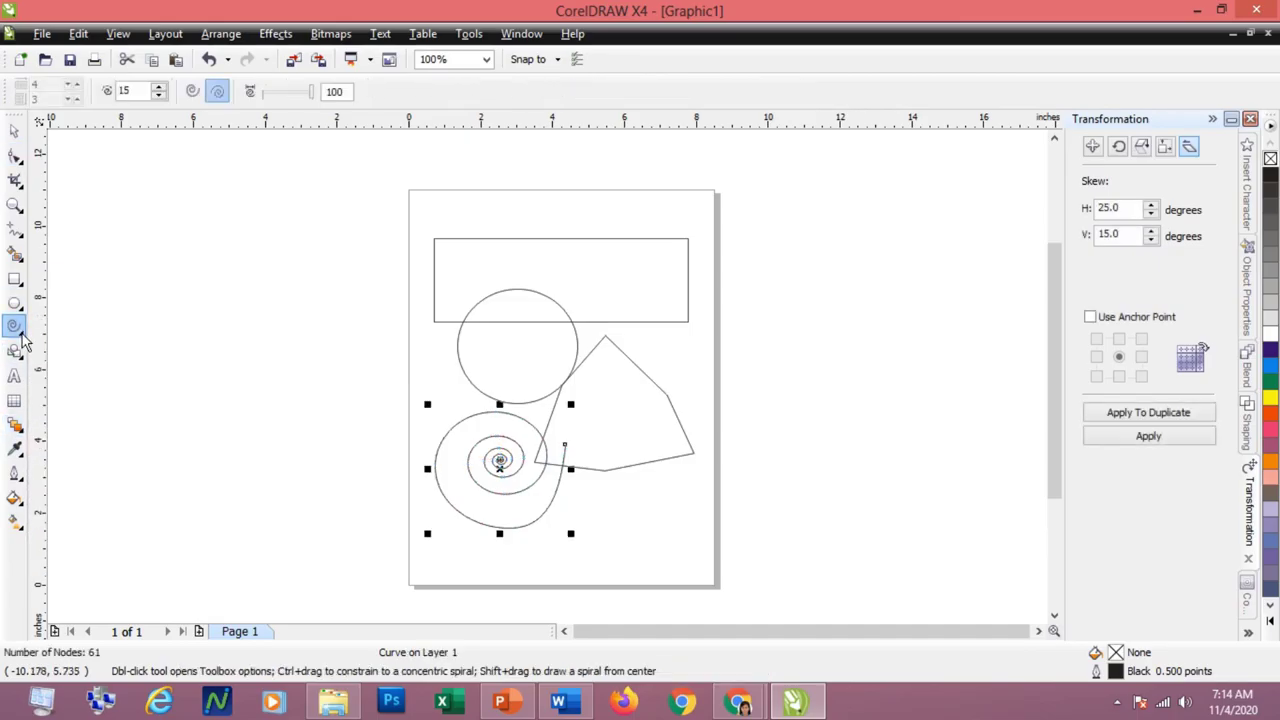
click(22, 338)
click(24, 342)
click(22, 340)
Step: Draw a graph paper grid of 4 columns and 3 rows, about 6.5 by 5.4 inches, over the rectangle, circle and polygon
click(24, 342)
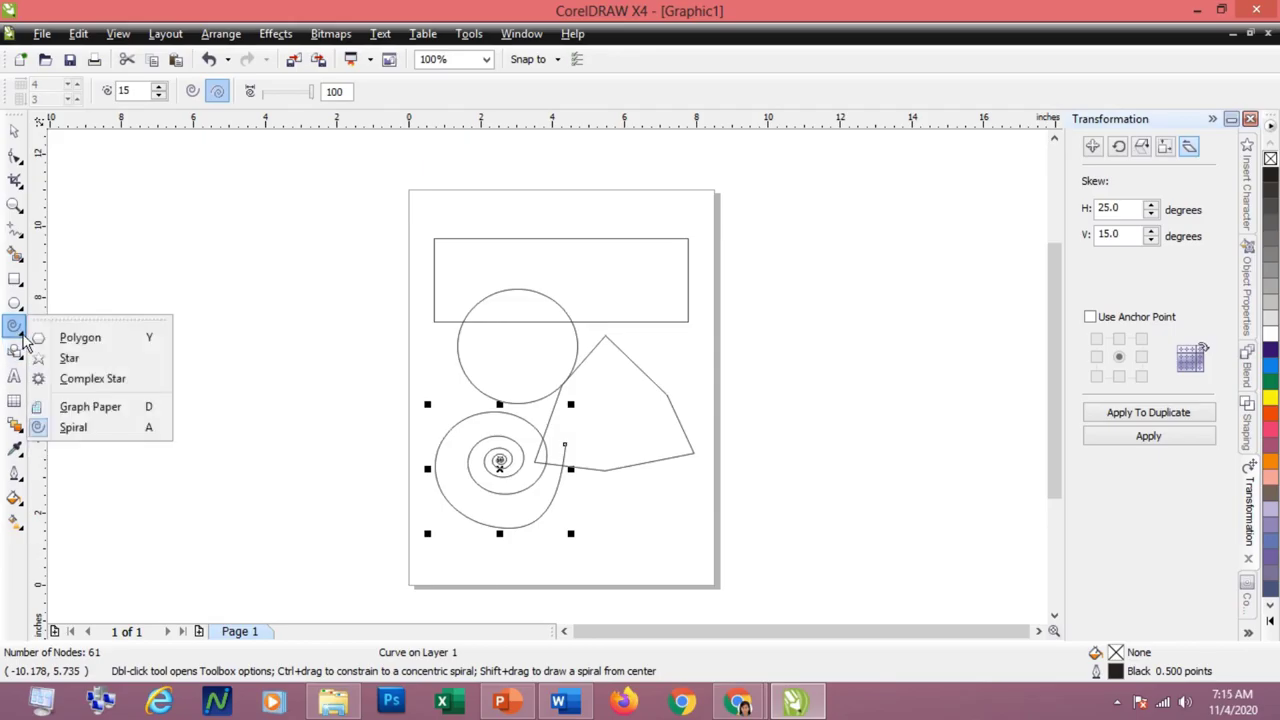
click(103, 412)
drag(446, 231, 676, 423)
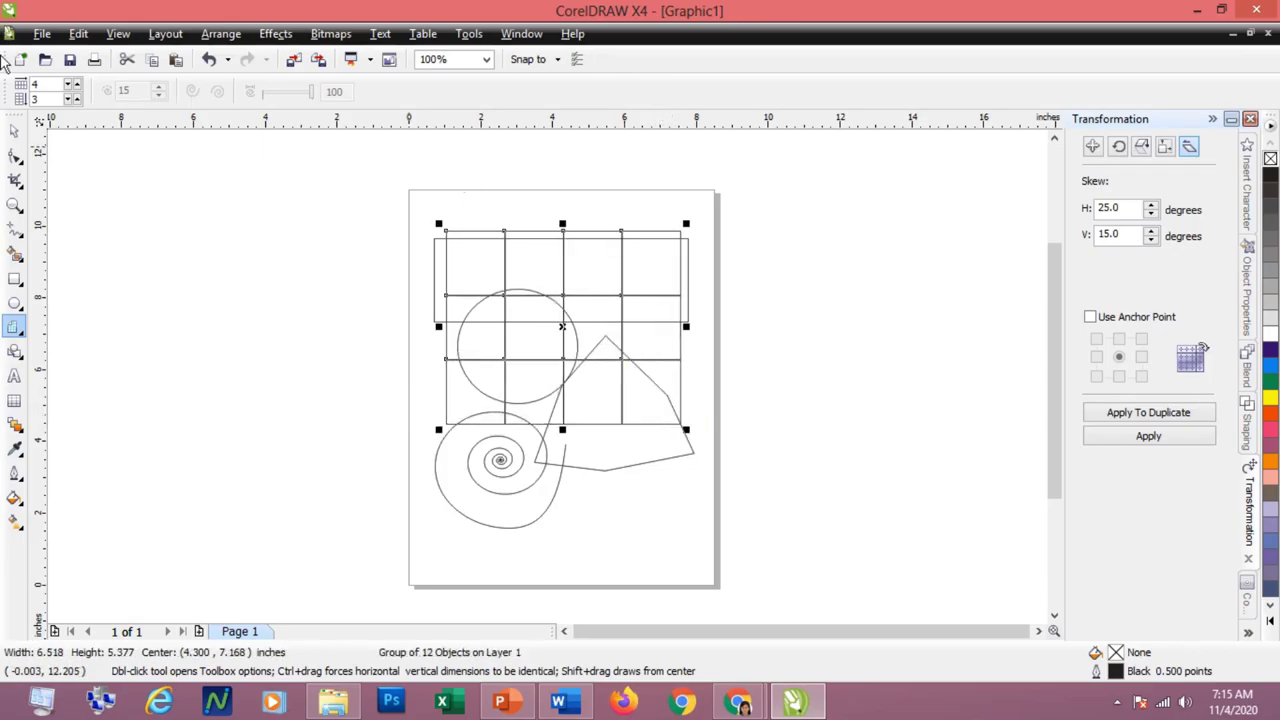
Step: Try to edit the graph paper grid with the Shape tool
click(15, 157)
click(143, 194)
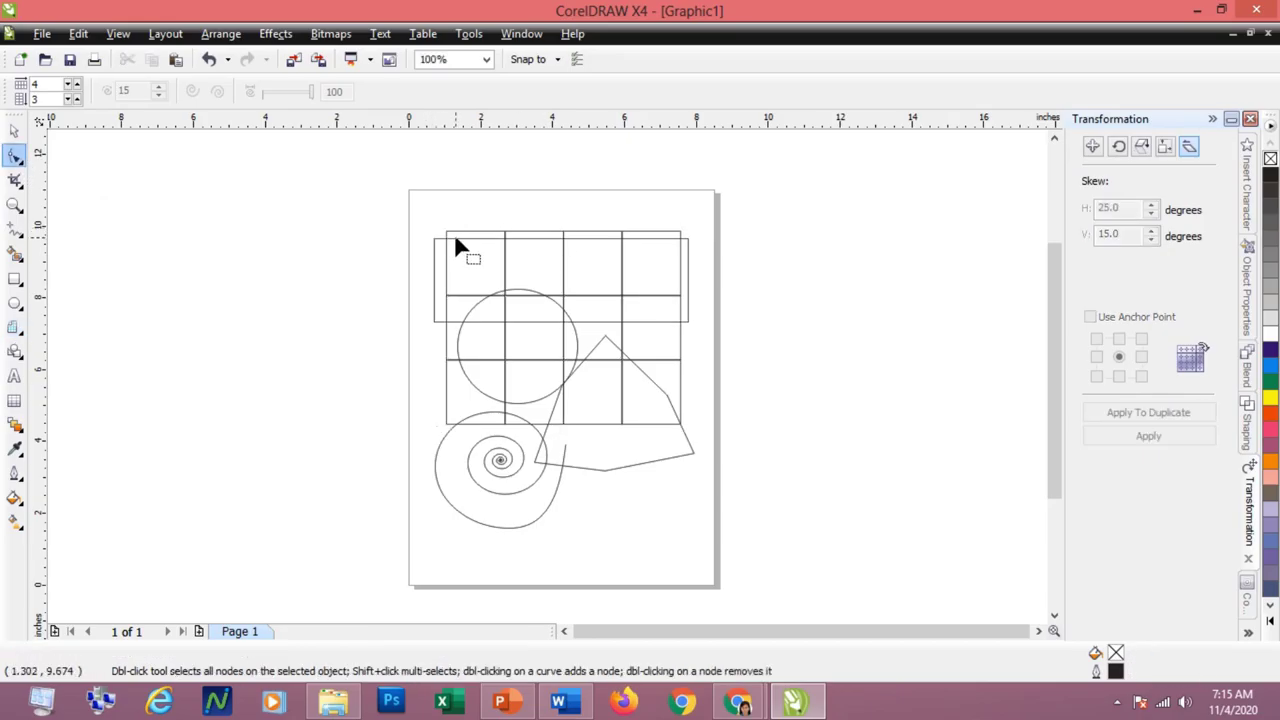
click(15, 131)
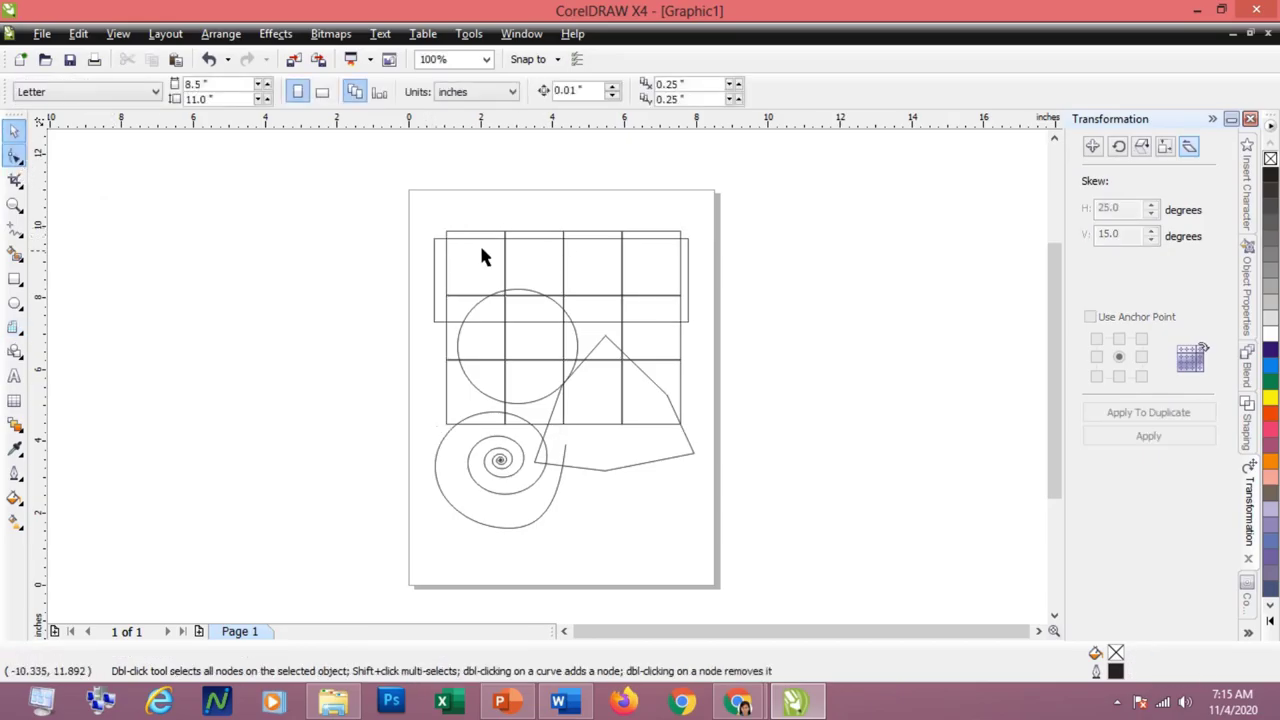
click(481, 246)
click(15, 157)
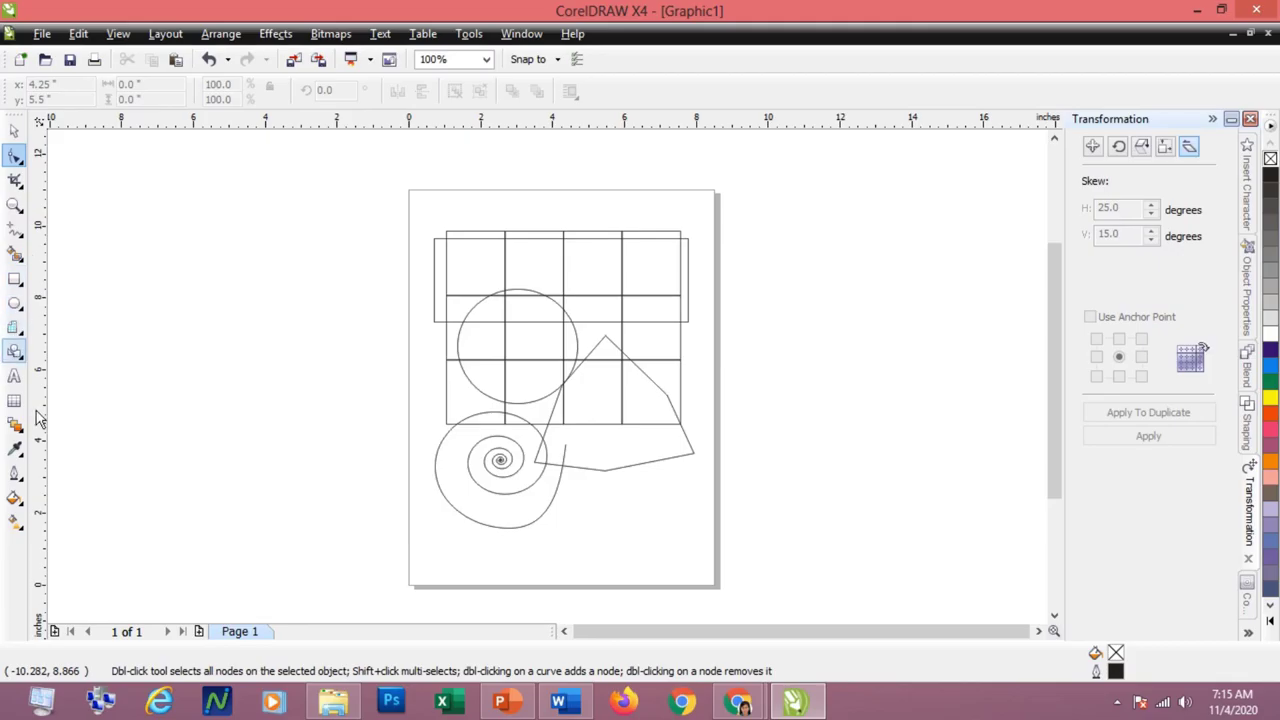
Step: Sketch a continuous zigzag freehand curve about 6 by 3.2 inches, starting at the grid's bottom edge and ending near the spiral's outer edge
click(26, 244)
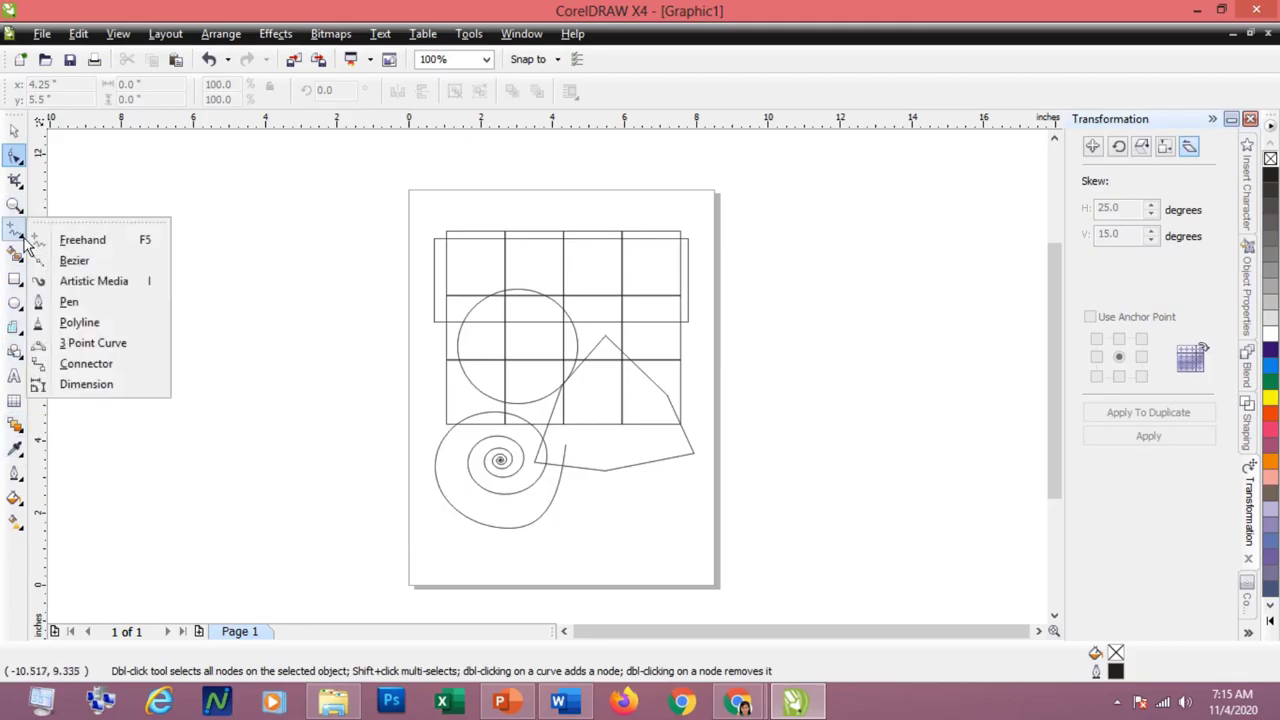
click(77, 247)
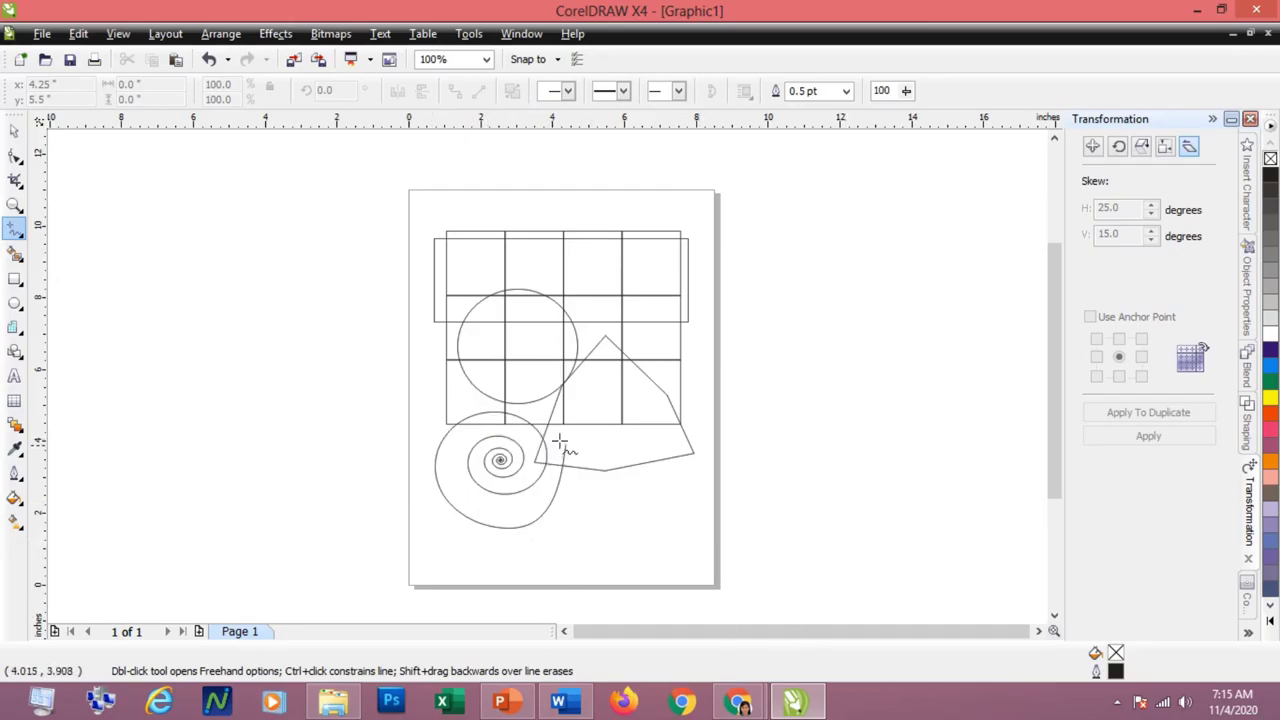
drag(565, 427, 657, 500)
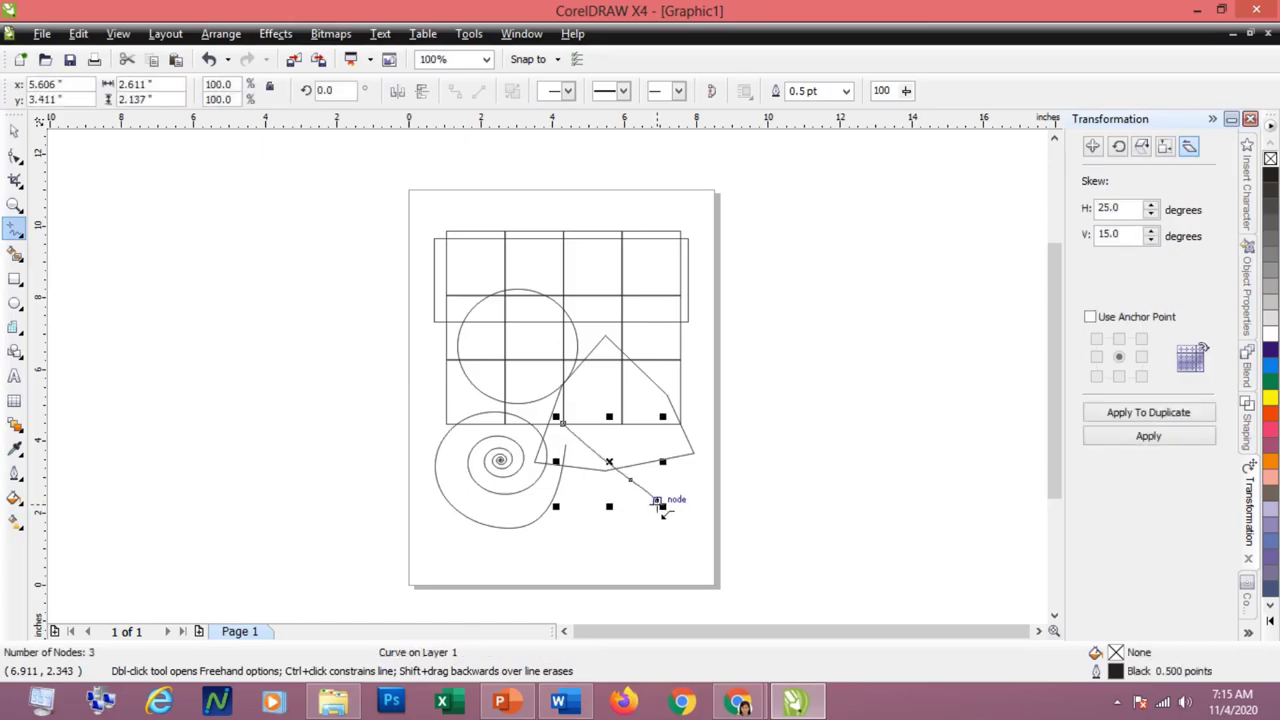
mouse_move(662, 505)
mouse_down()
mouse_move(590, 539)
mouse_move(576, 481)
mouse_move(534, 539)
mouse_move(441, 494)
mouse_up()
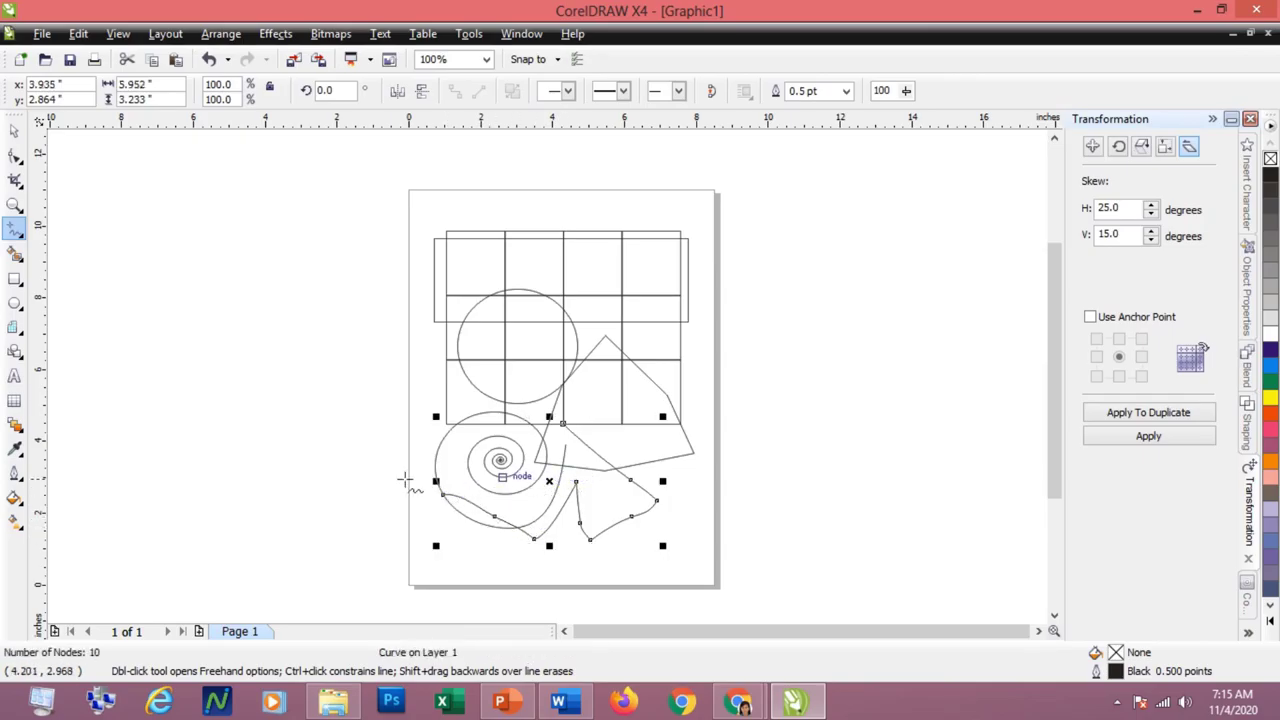
Step: Add freehand segments linking the zigzag curve's middle peak, its far end beside the spiral and its starting point
click(576, 483)
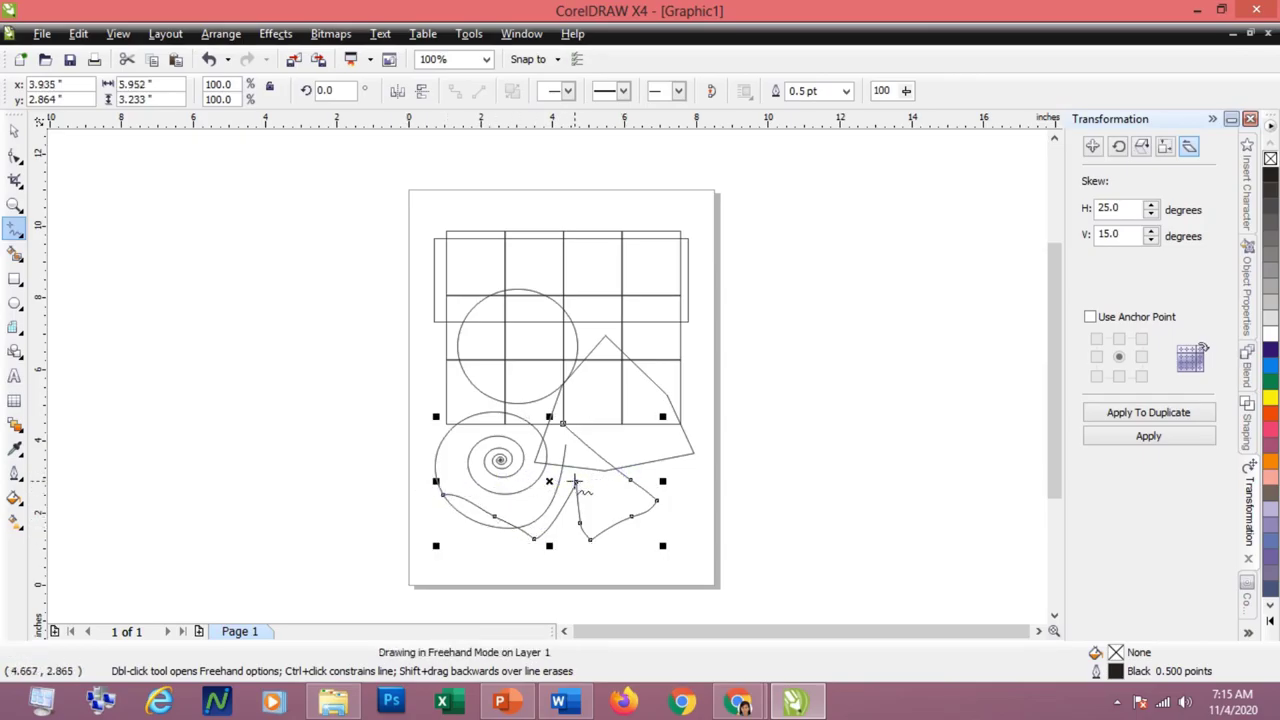
click(442, 495)
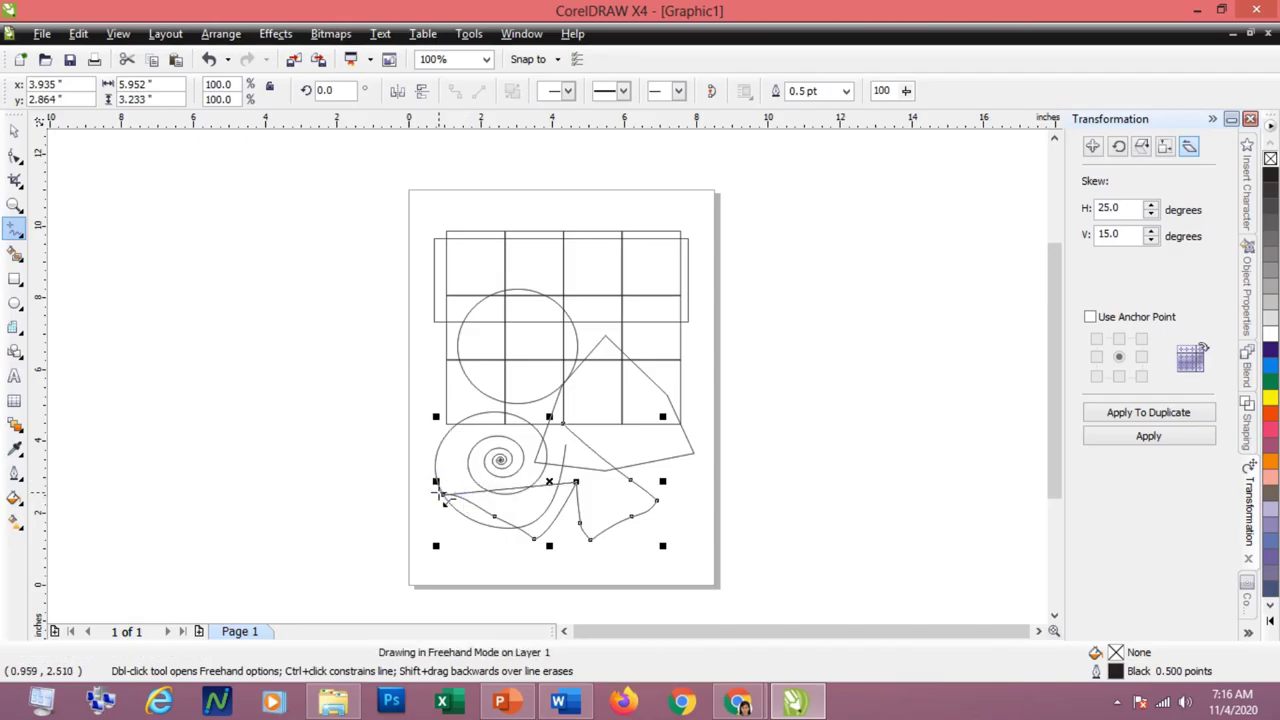
click(441, 494)
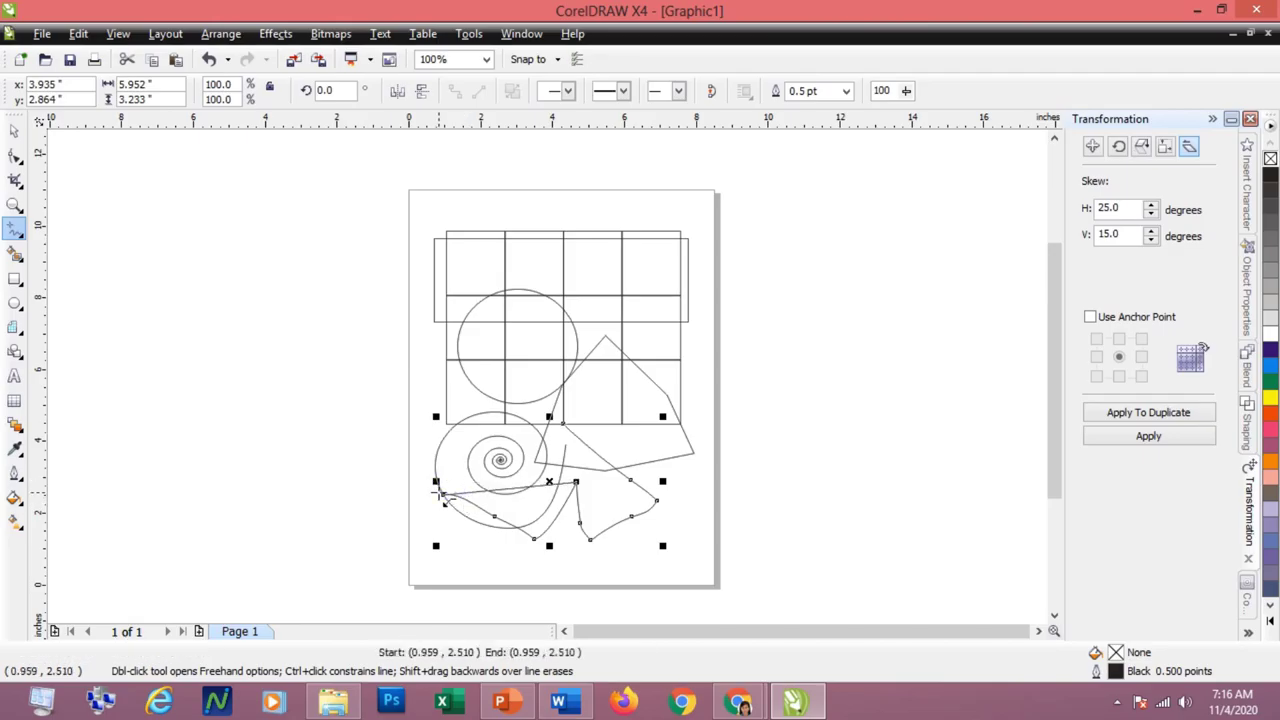
click(563, 424)
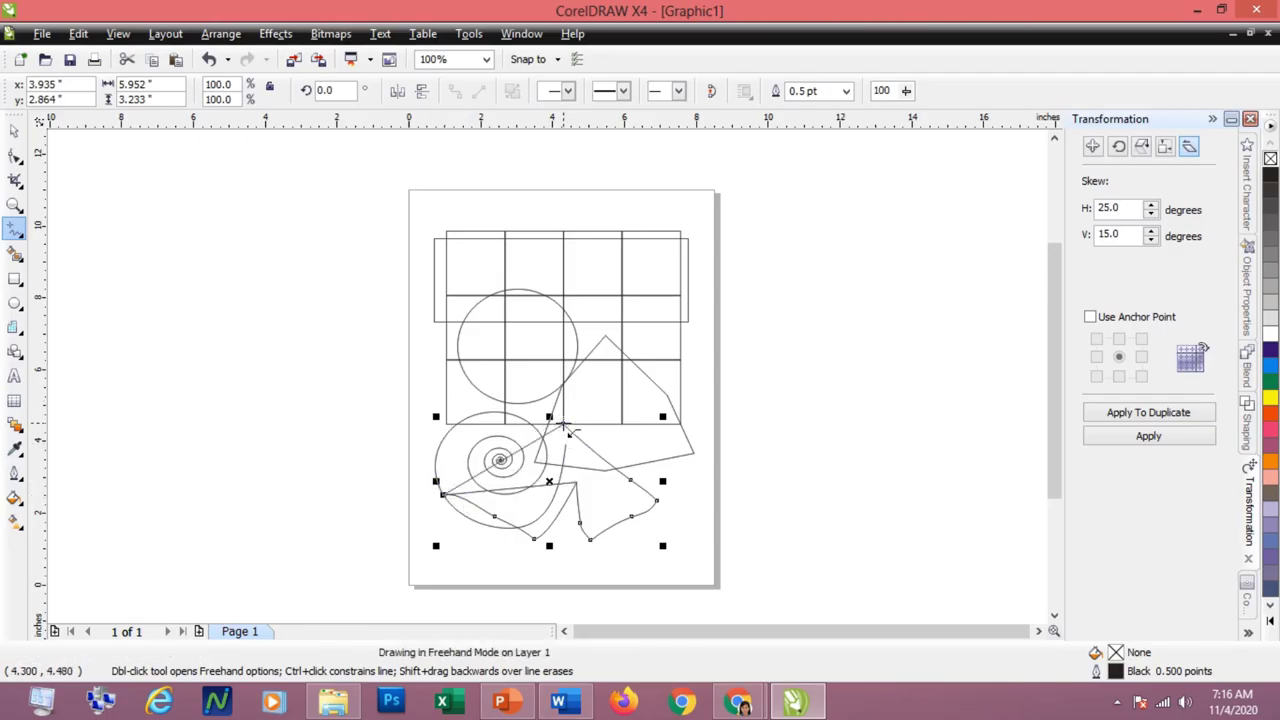
click(575, 481)
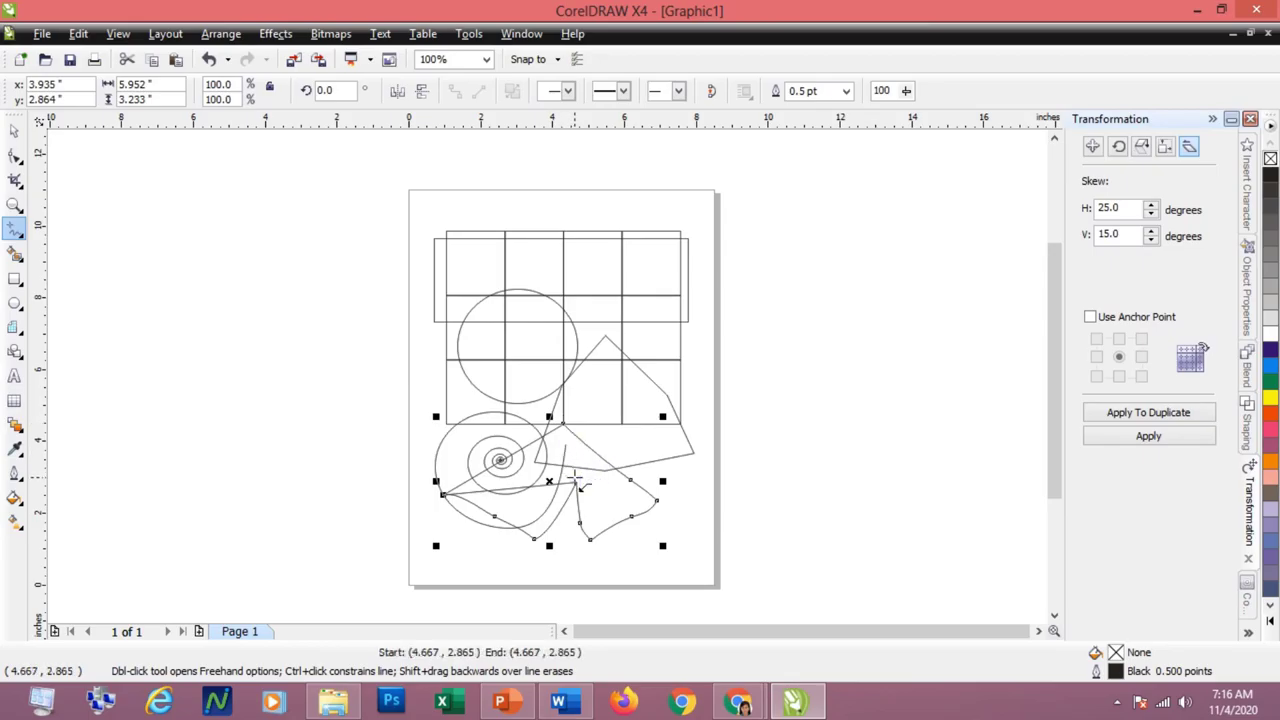
double_click(565, 417)
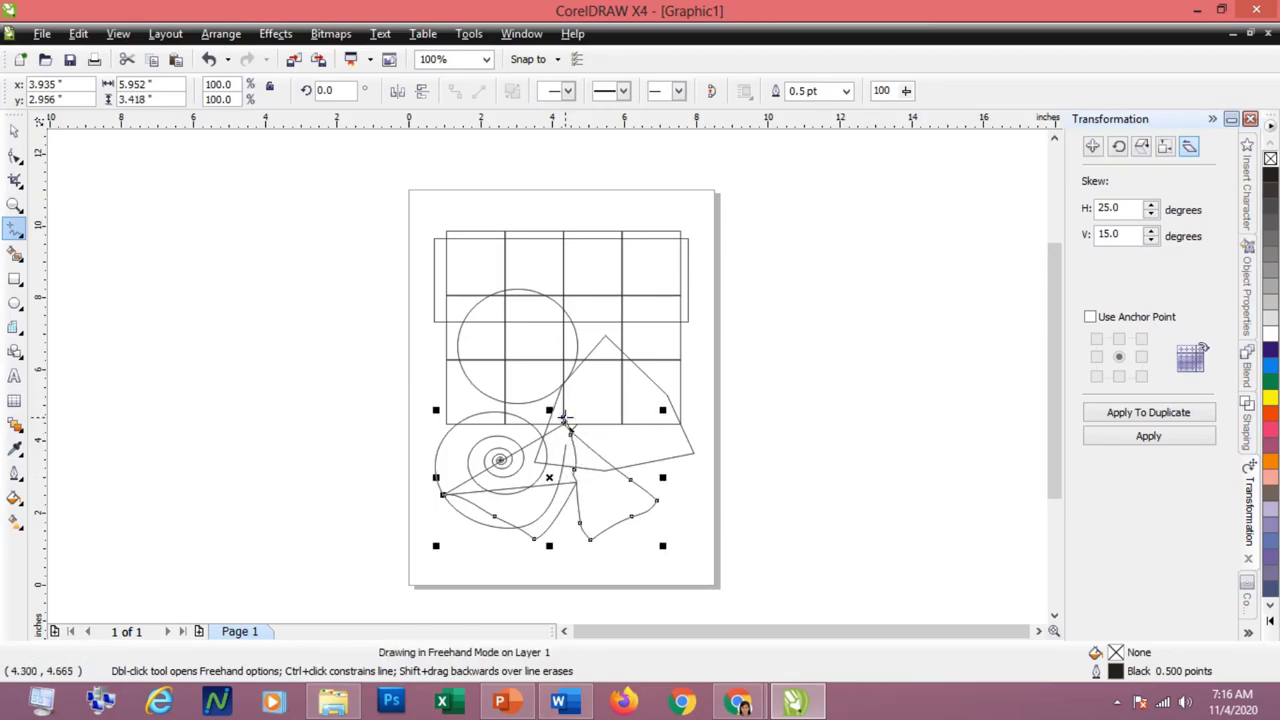
key(Escape)
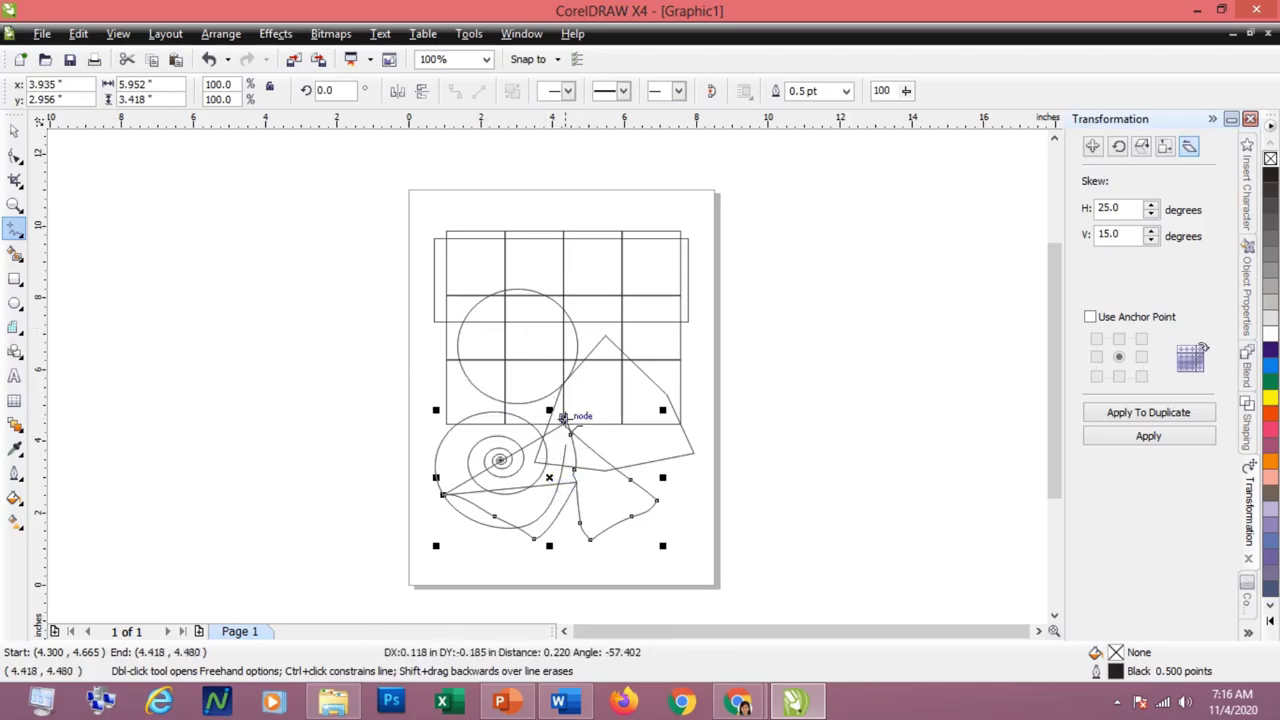
click(564, 419)
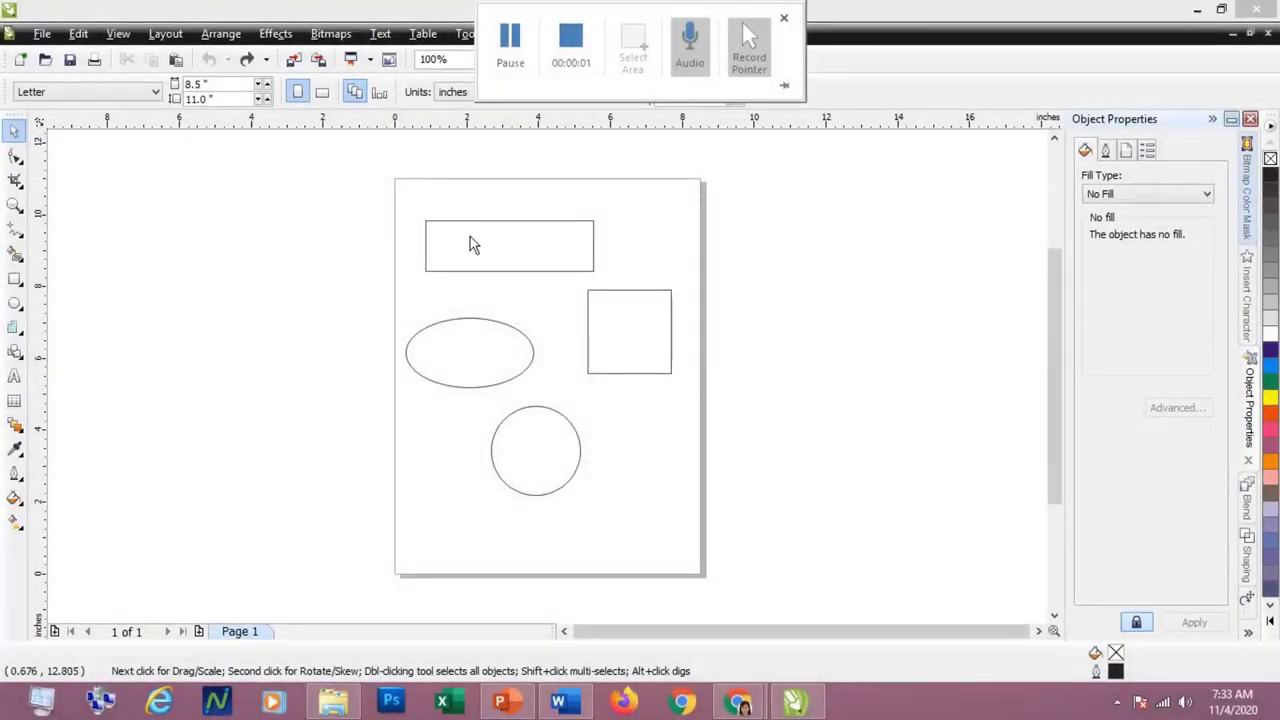
Step: Select the square, the ellipse, the circle and the wide rectangle one after another
click(617, 345)
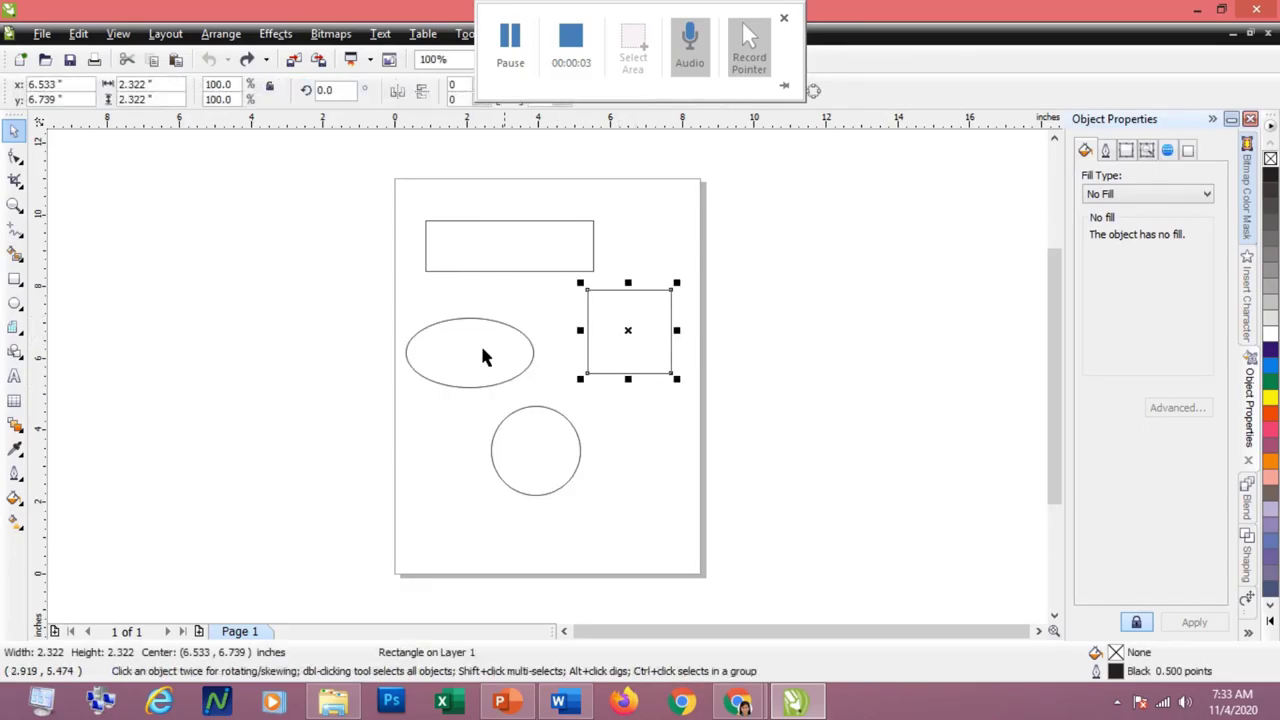
click(479, 345)
click(518, 442)
click(497, 270)
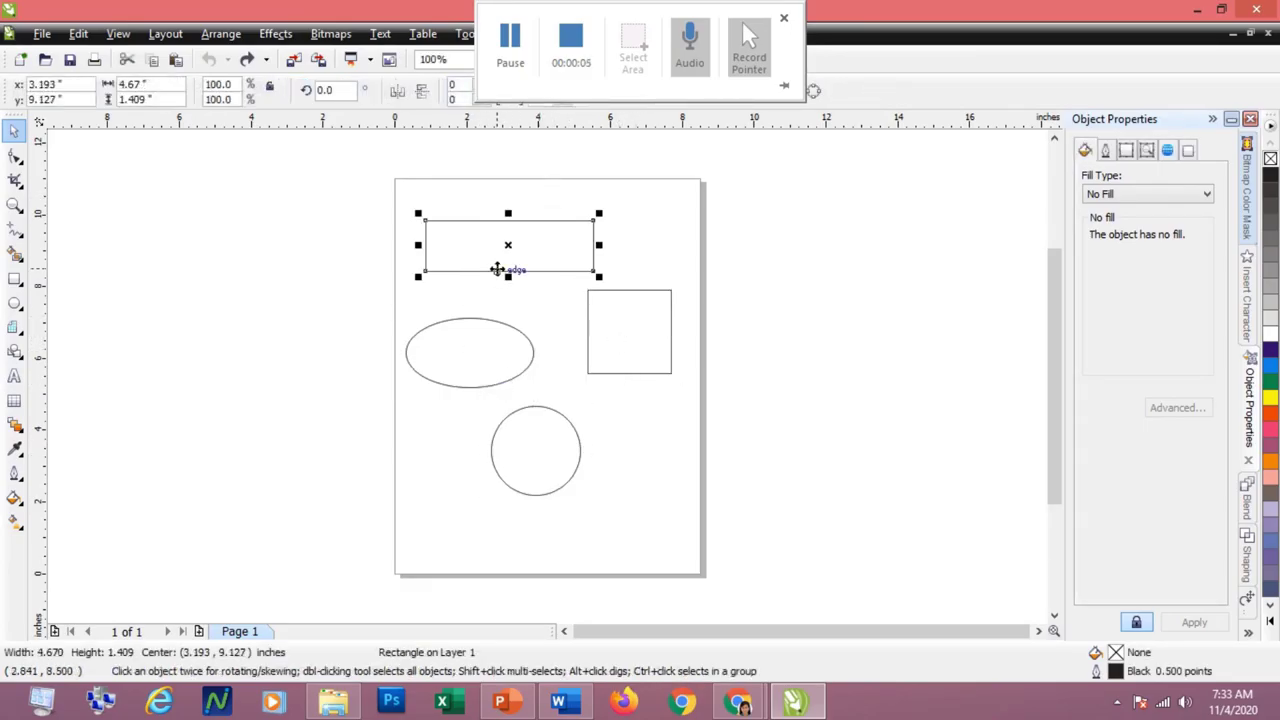
Step: Select the rectangle, square, ellipse and circle together and move them slightly up and to the right on the page
click(780, 370)
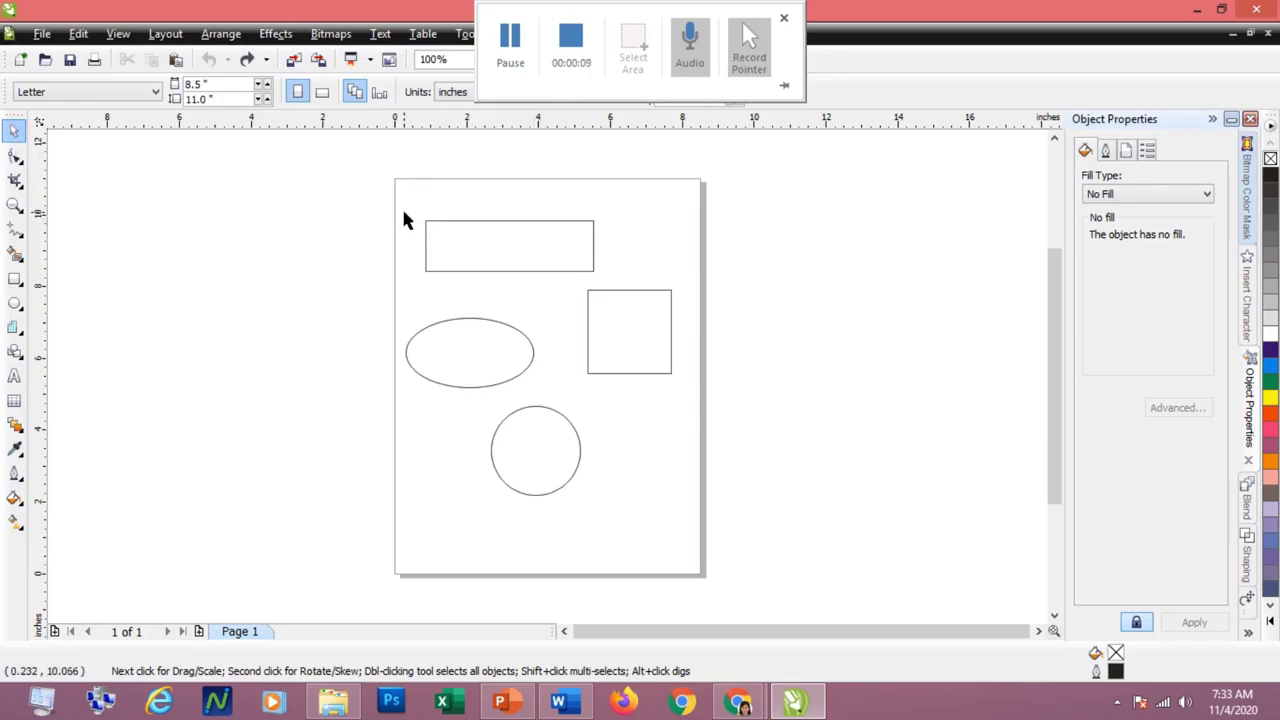
drag(397, 206, 688, 555)
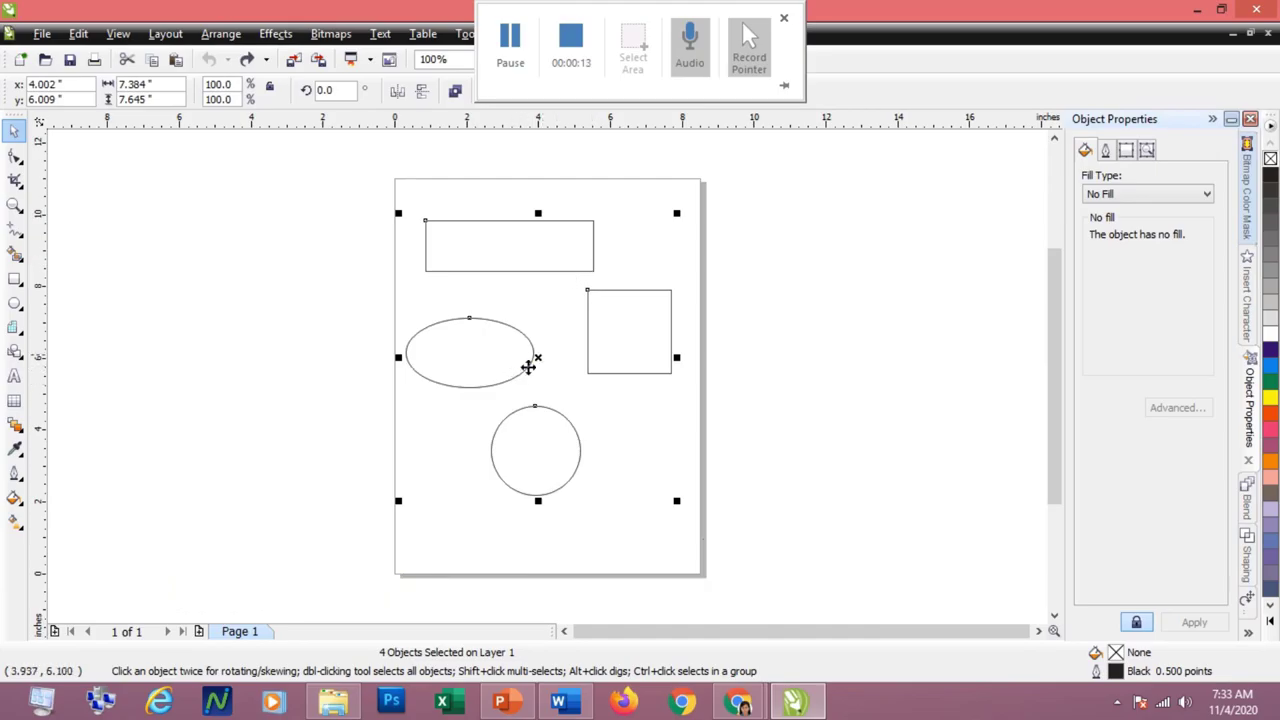
mouse_move(538, 359)
mouse_down()
mouse_move(666, 377)
mouse_move(640, 306)
mouse_move(363, 344)
mouse_move(620, 366)
mouse_move(546, 517)
mouse_move(553, 530)
mouse_move(540, 345)
mouse_up()
click(677, 377)
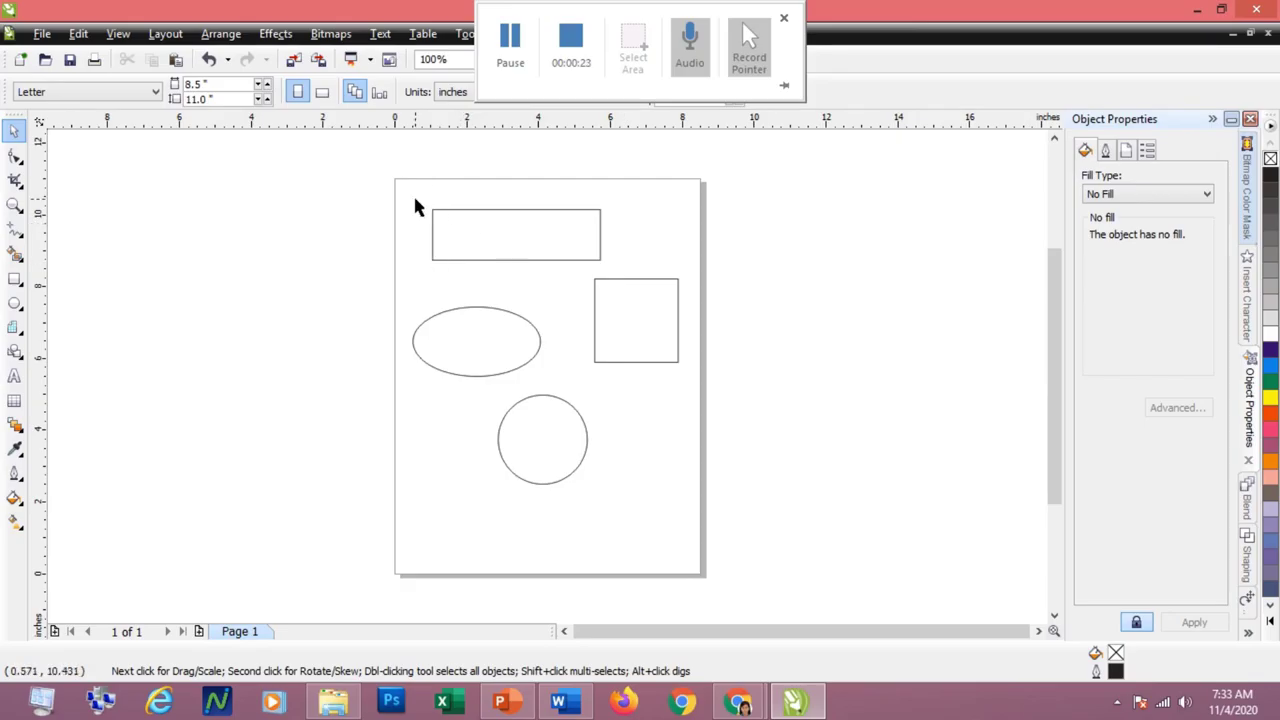
Step: Move the wide rectangle to the page's lower edge and the square to the page's upper-left corner
drag(415, 200, 610, 272)
drag(515, 234, 500, 531)
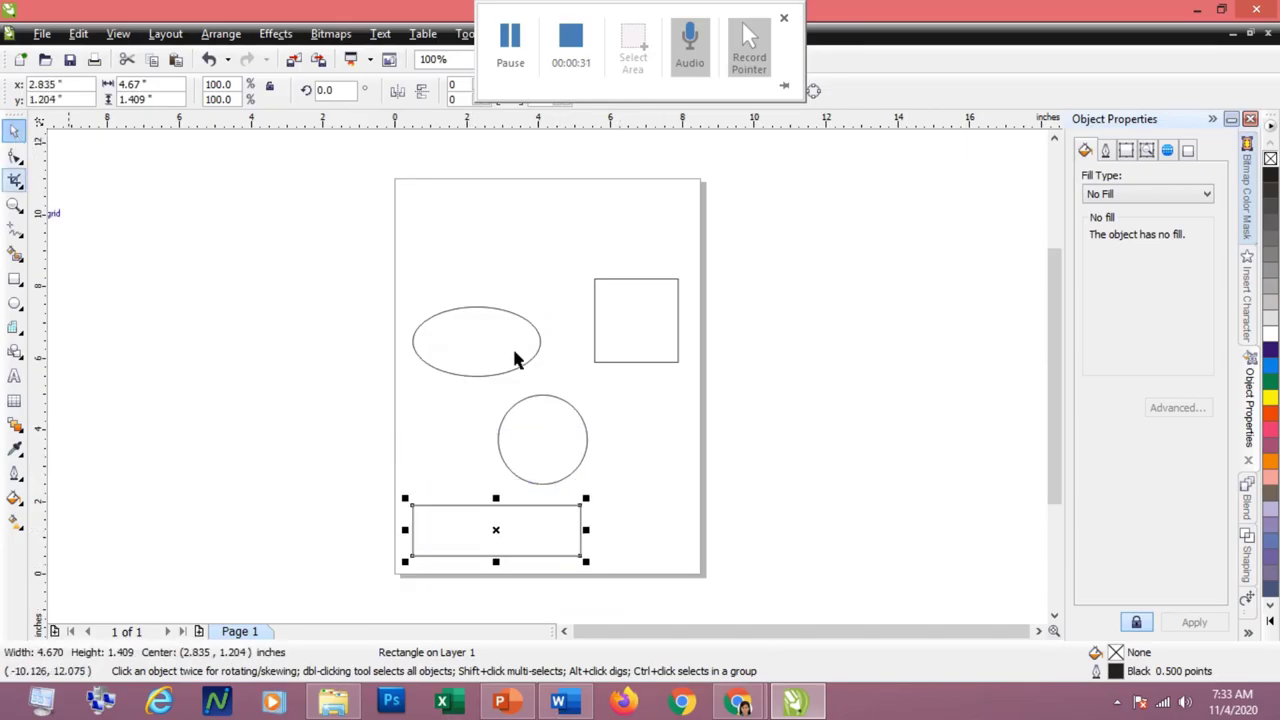
drag(562, 255, 689, 366)
drag(621, 305, 477, 234)
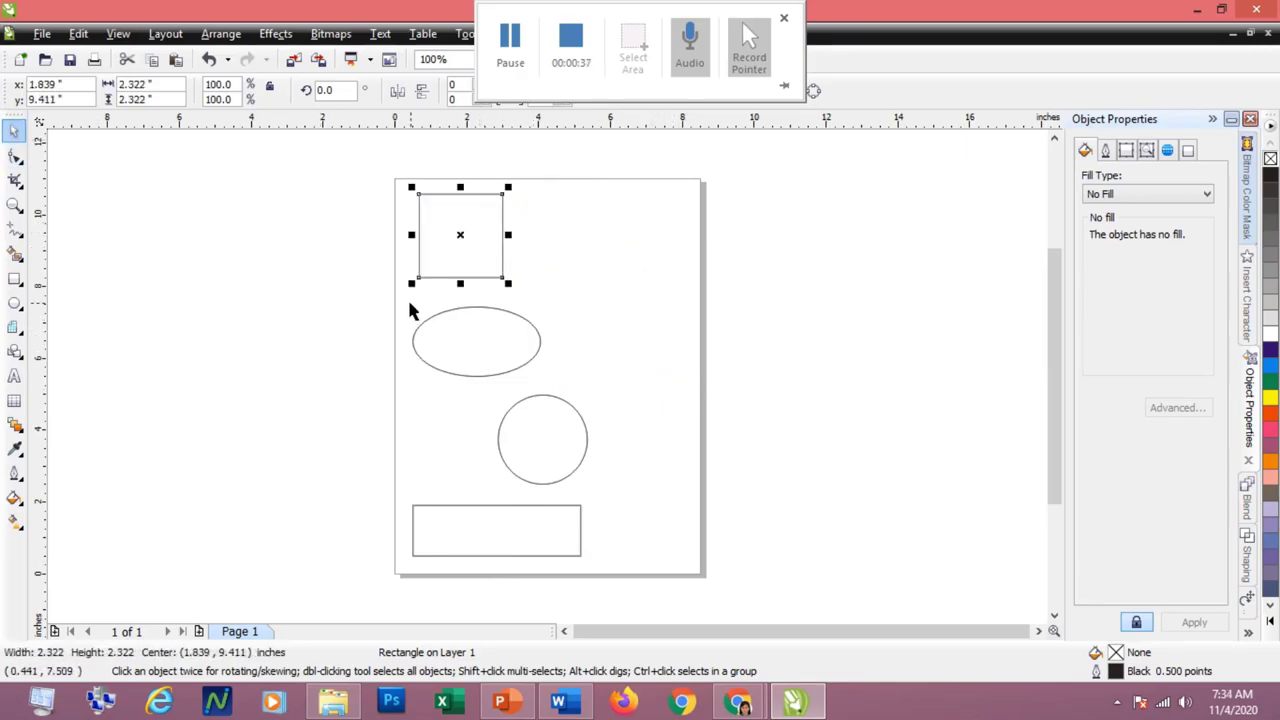
Step: Rearrange the ellipse into the page's upper-right area, the circle into the lower-right corner and the wide rectangle into the page's middle
drag(408, 303, 560, 389)
drag(499, 354, 632, 255)
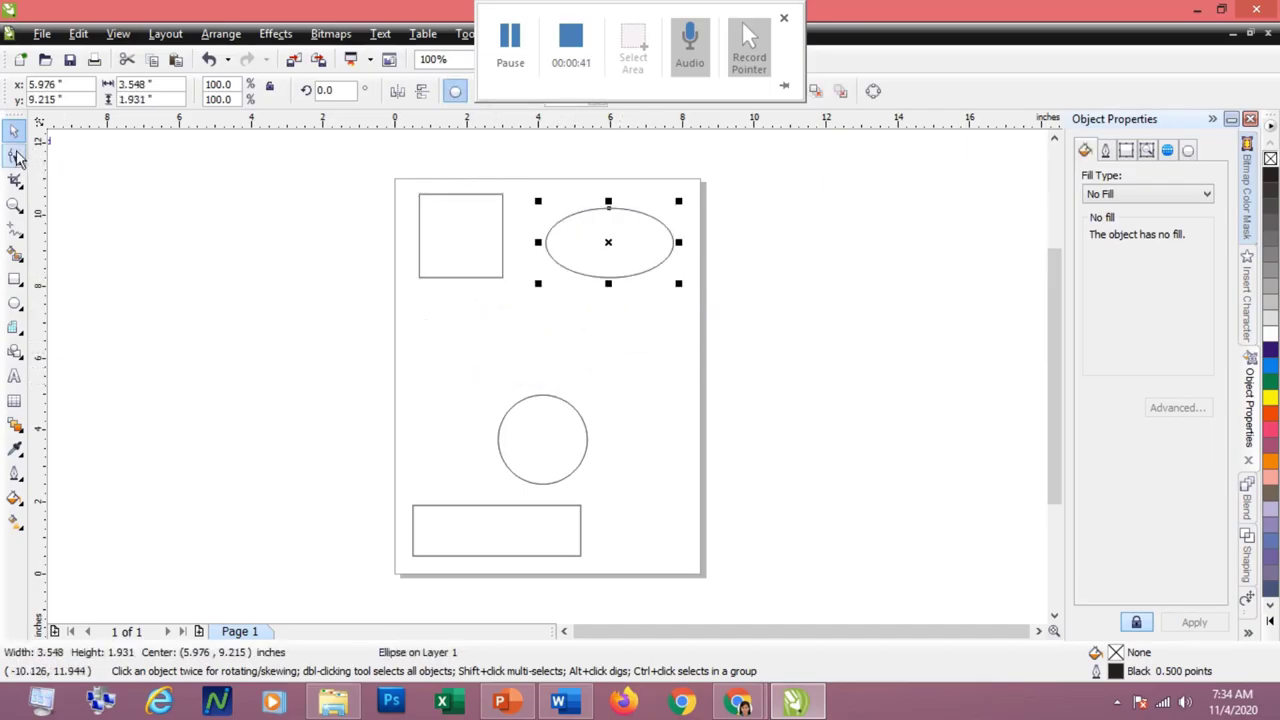
drag(487, 378, 594, 494)
drag(522, 421, 616, 485)
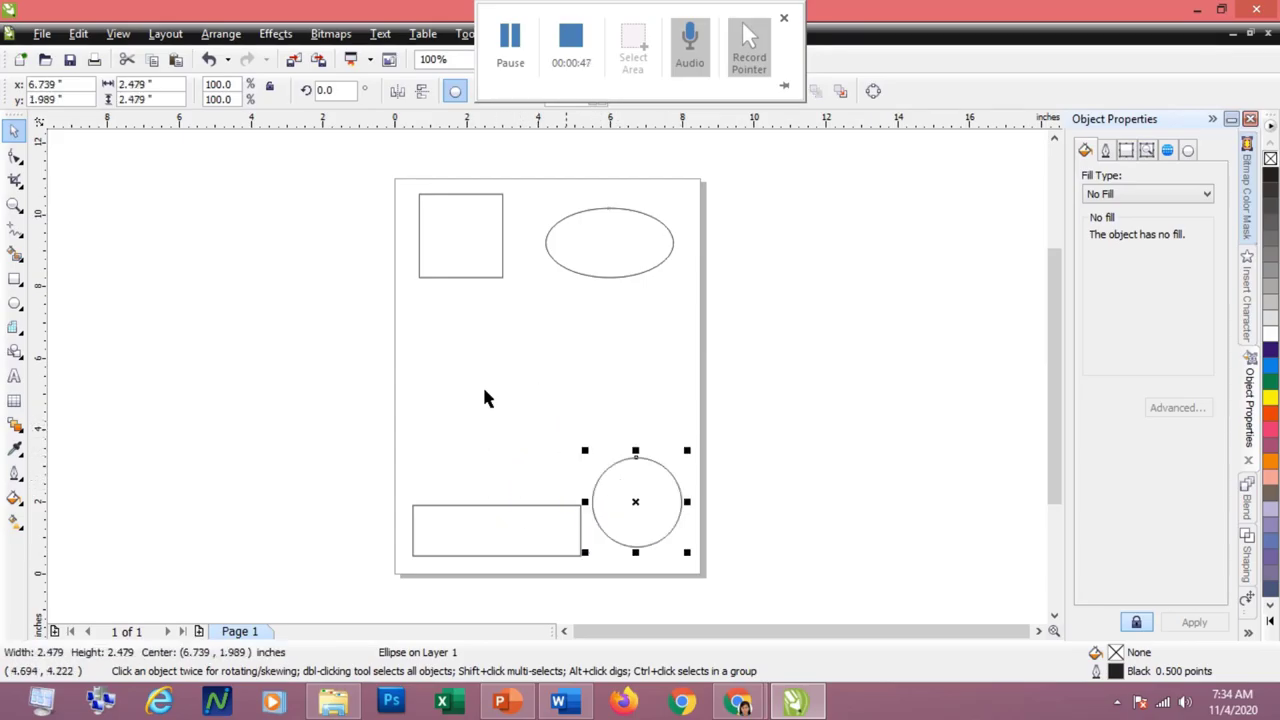
drag(517, 555, 551, 380)
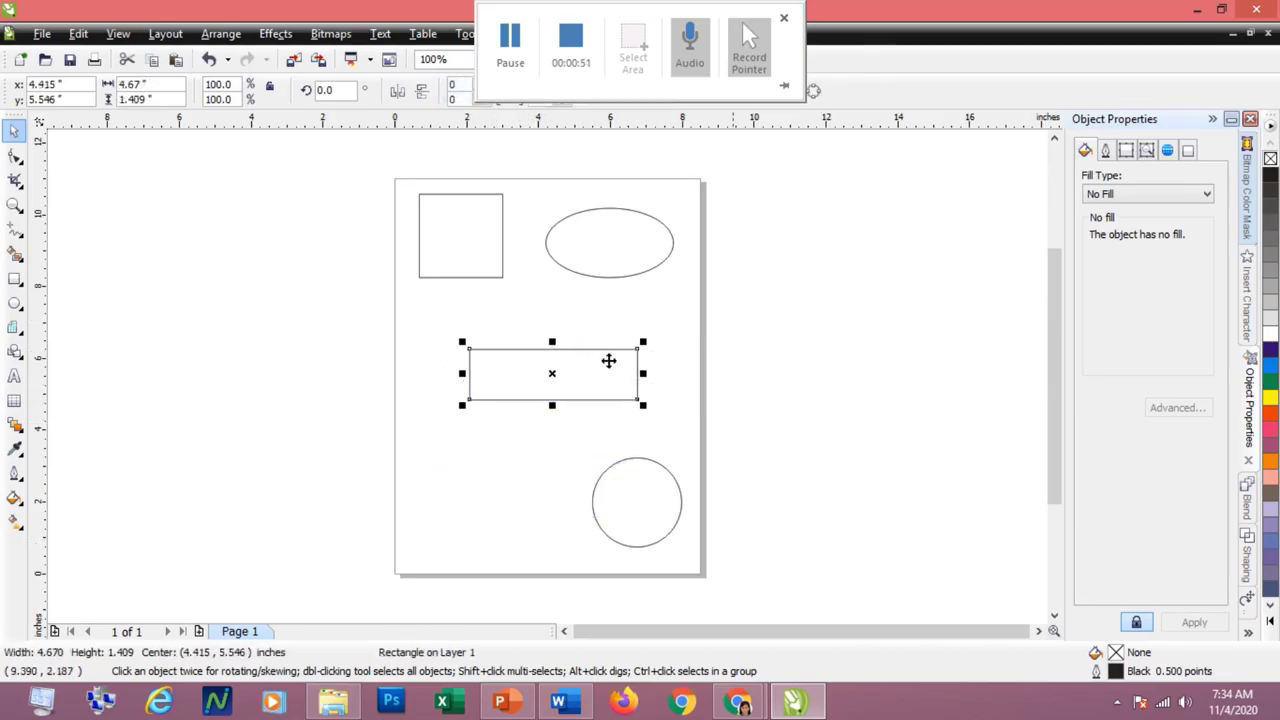
Step: Set the wide rectangle's rotation angle to 90, 35 and 75 degrees in turn
click(335, 90)
text(90)
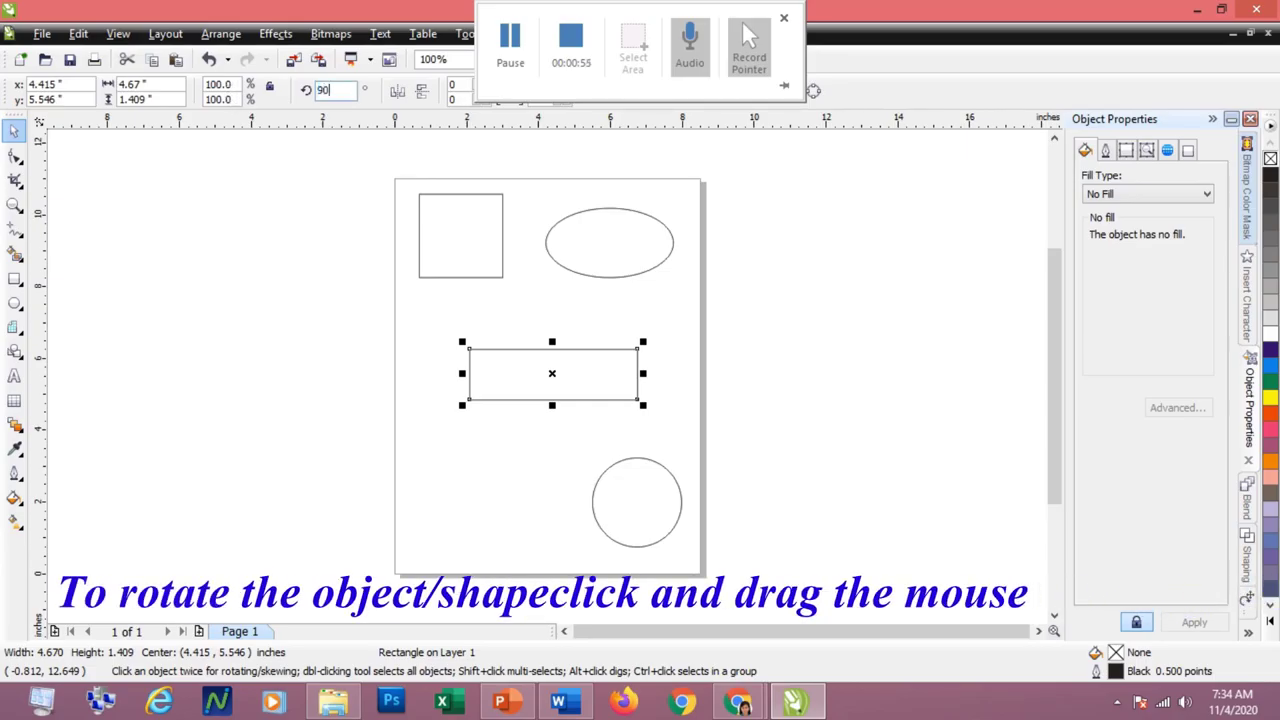
key(Return)
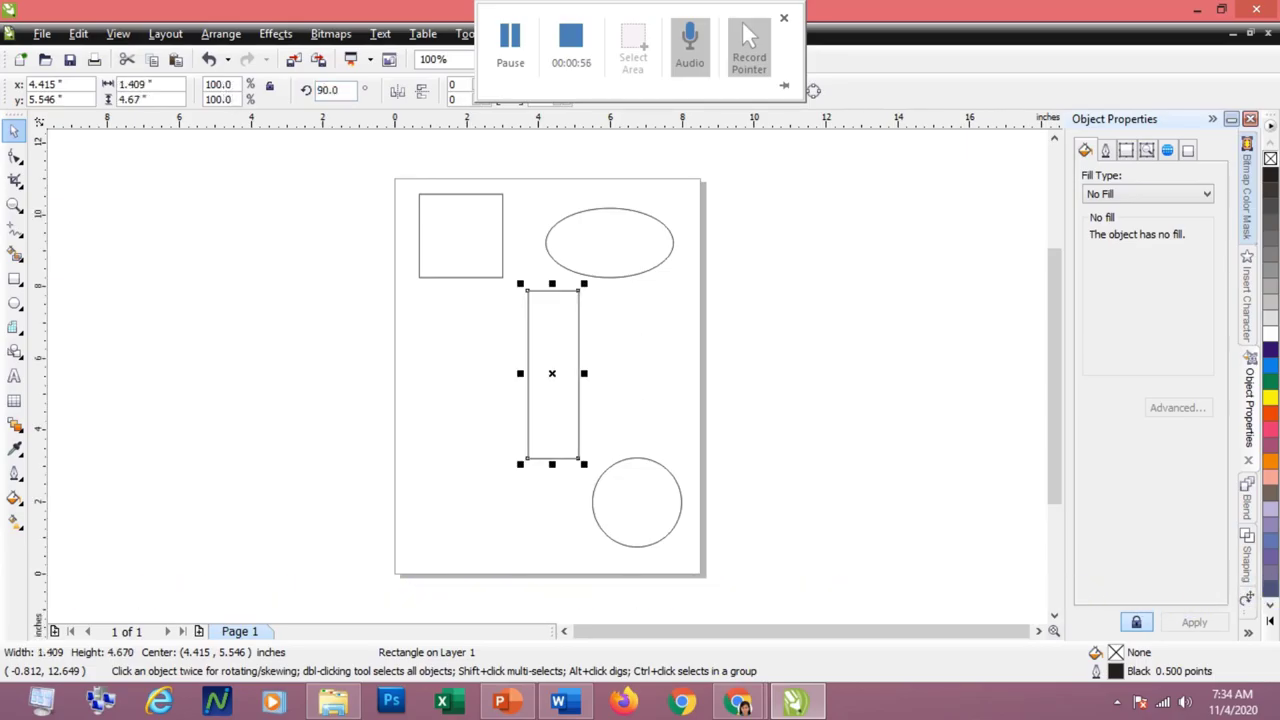
click(343, 90)
text(35)
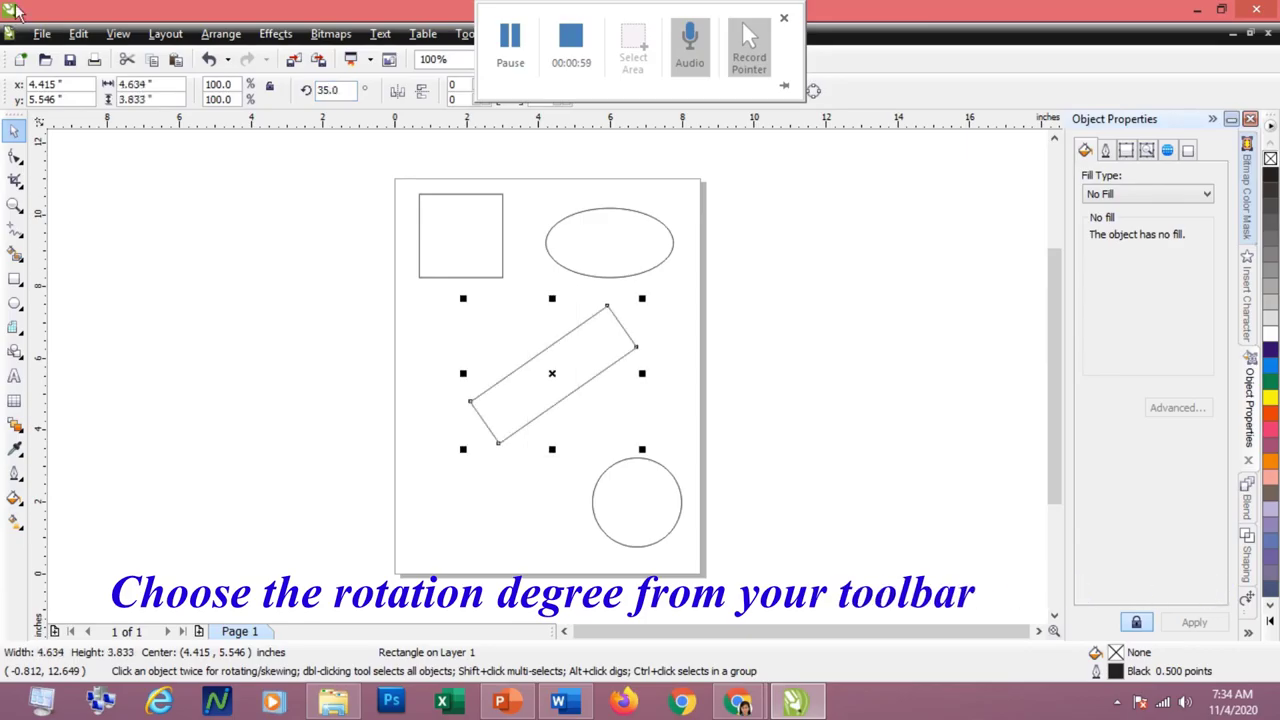
double_click(313, 89)
text(75)
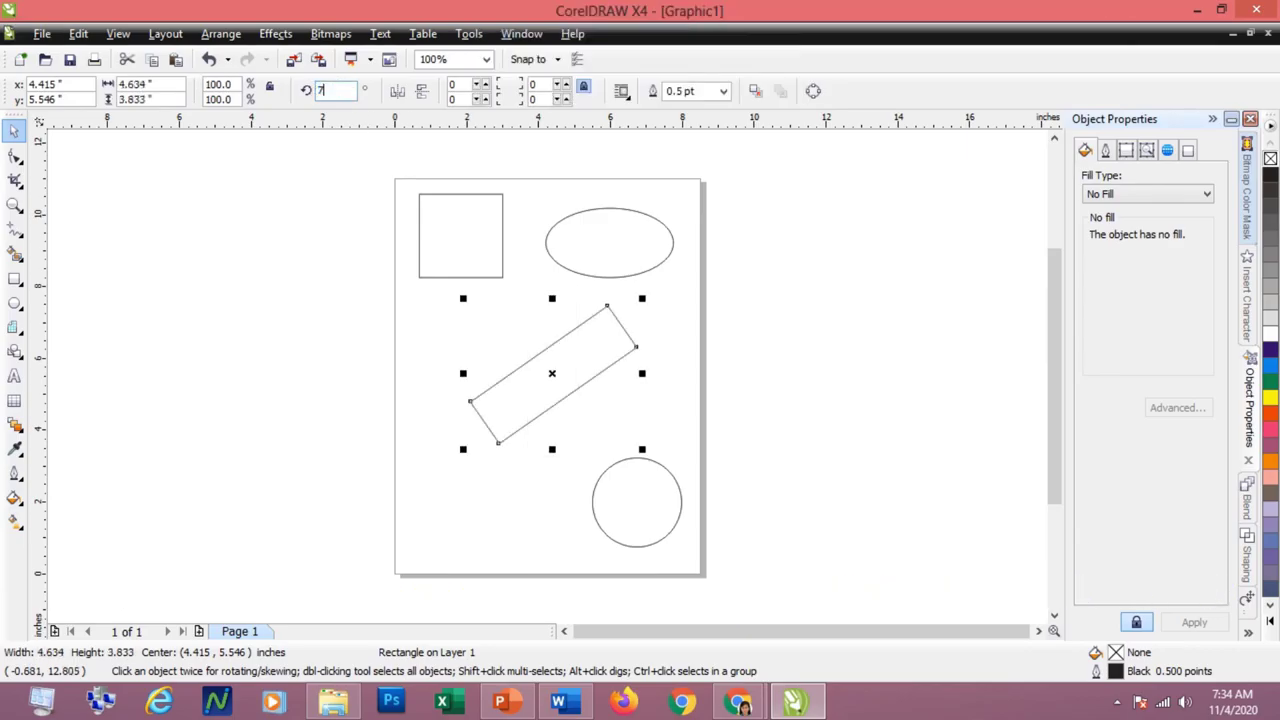
key(Return)
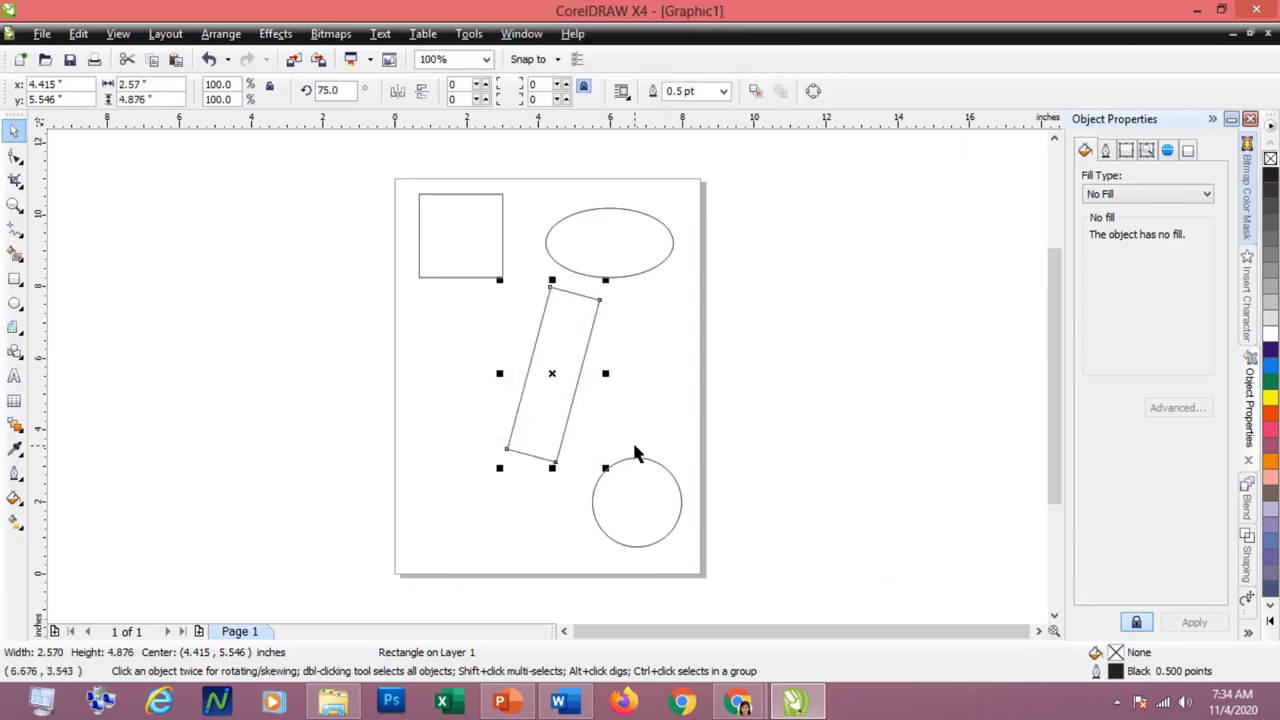
Step: Undo the last three rotations of the rectangle
key(ctrl+z)
key(ctrl+z)
key(ctrl+z)
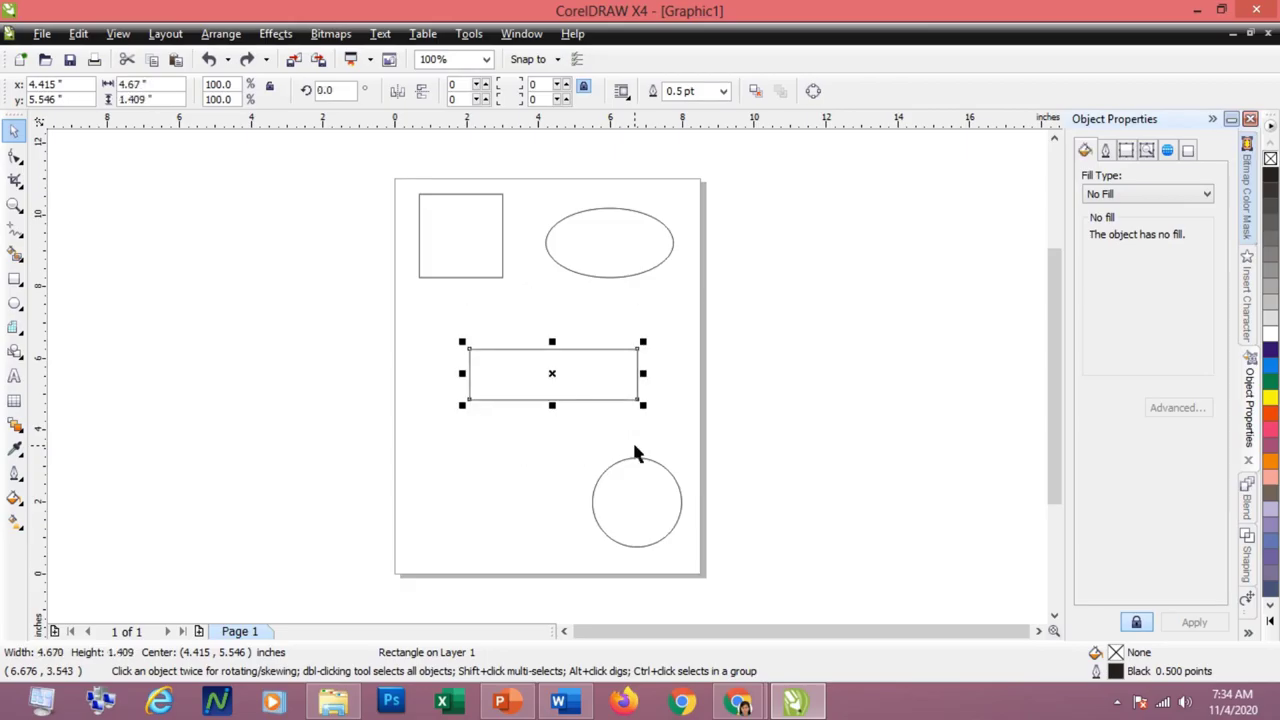
Step: Rotate the wide rectangle 60 degrees with the Transformation settings, and turn it freehand clockwise until it leans slightly left of vertical
click(1256, 603)
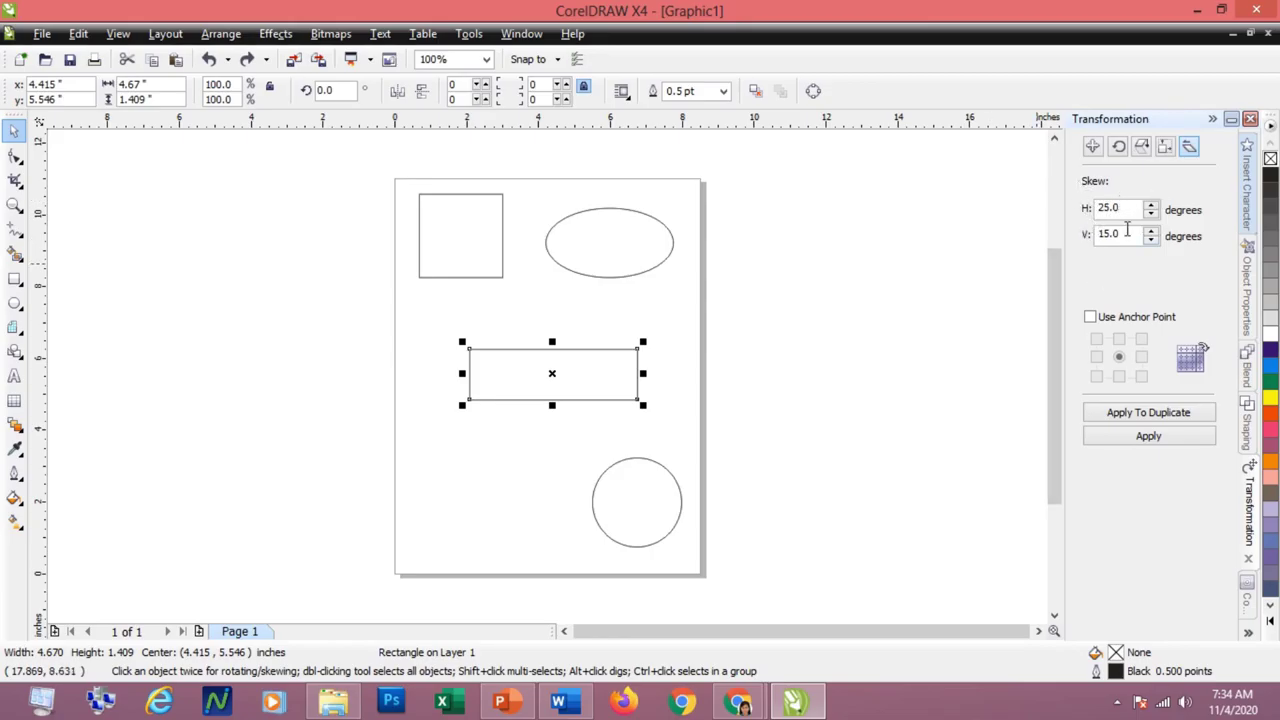
click(1118, 147)
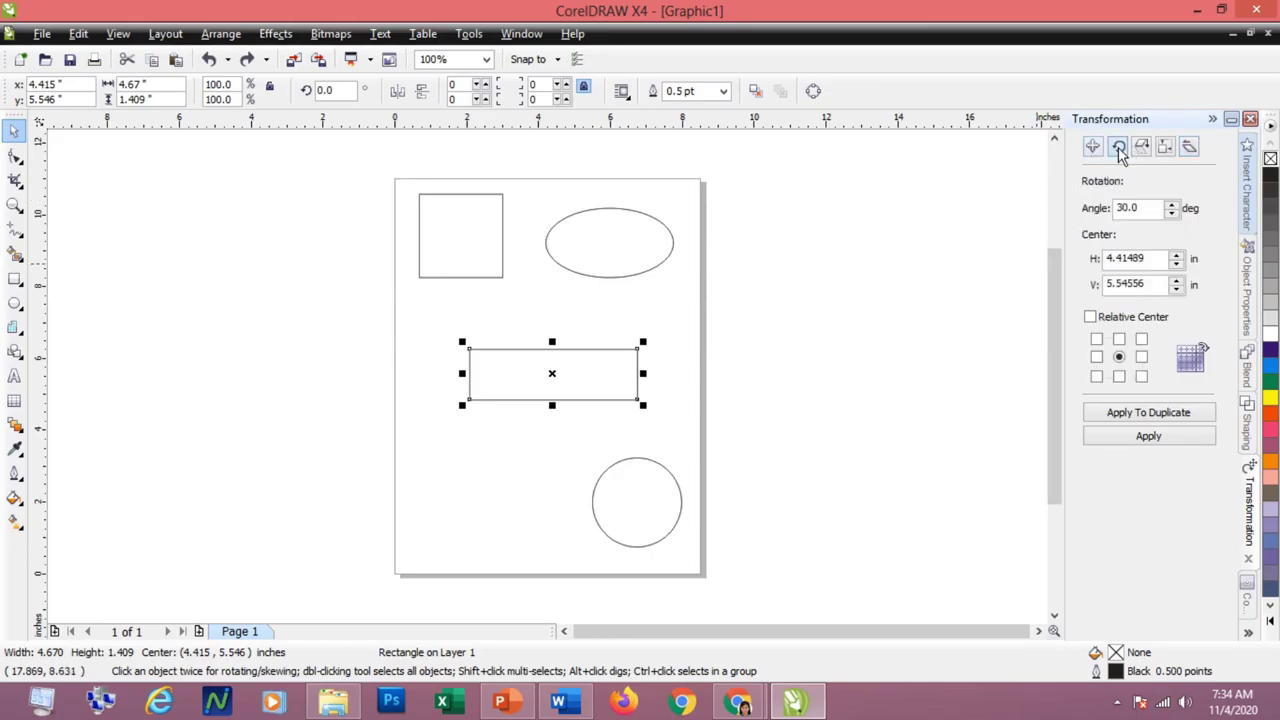
click(1170, 204)
click(1171, 204)
click(1148, 437)
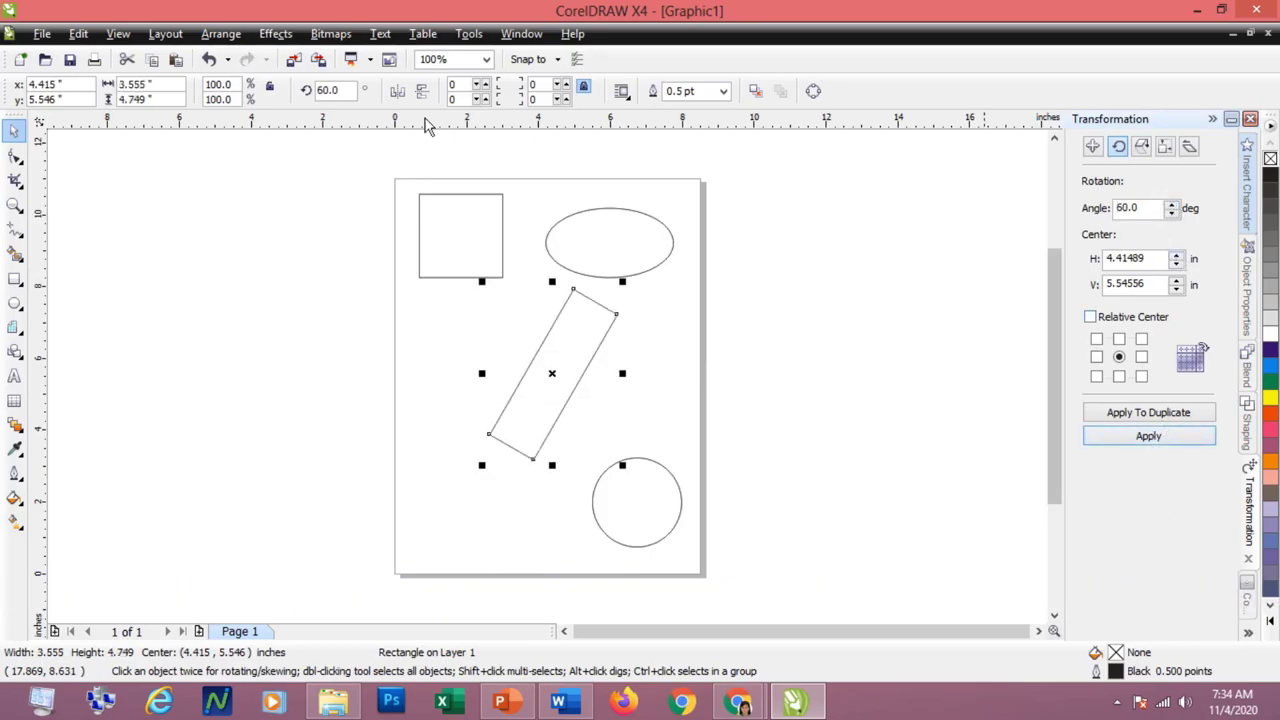
click(557, 360)
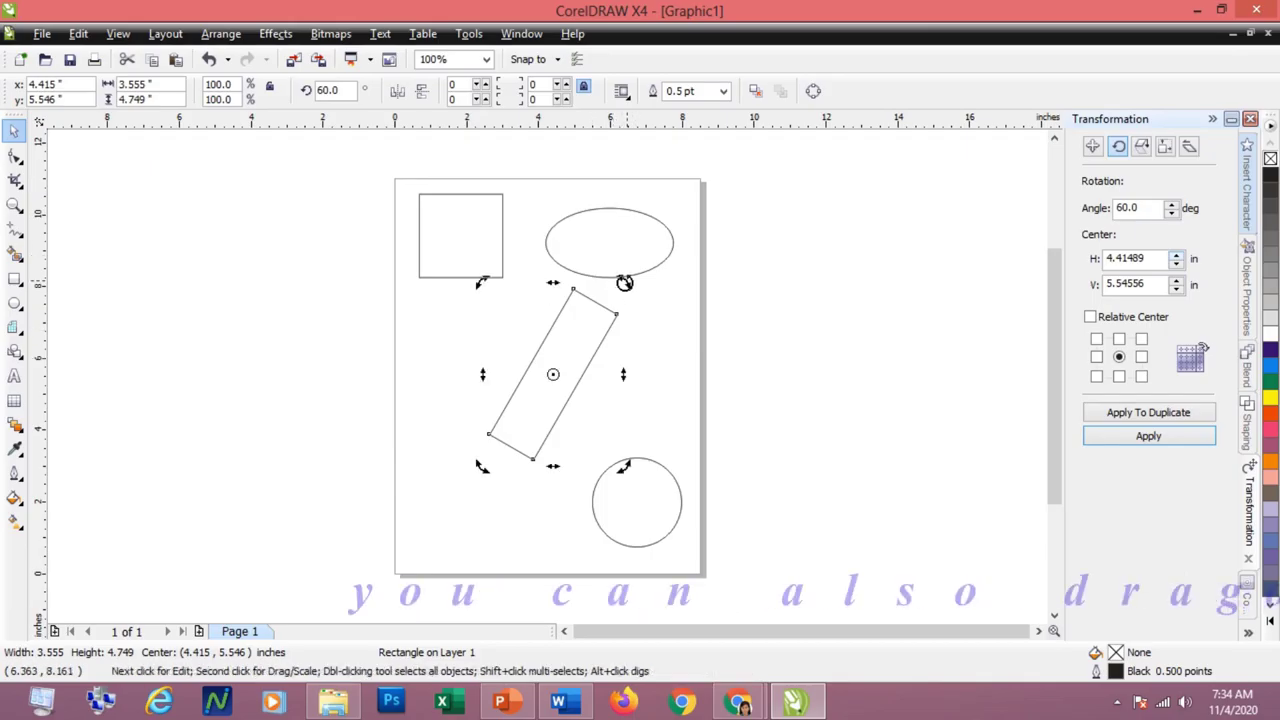
drag(623, 284, 561, 452)
Step: Rotate the square freehand clockwise to 328.5 degrees and move it down and right over the tilted rectangle's upper corner
click(475, 236)
click(475, 236)
drag(508, 187, 526, 219)
drag(481, 230, 516, 266)
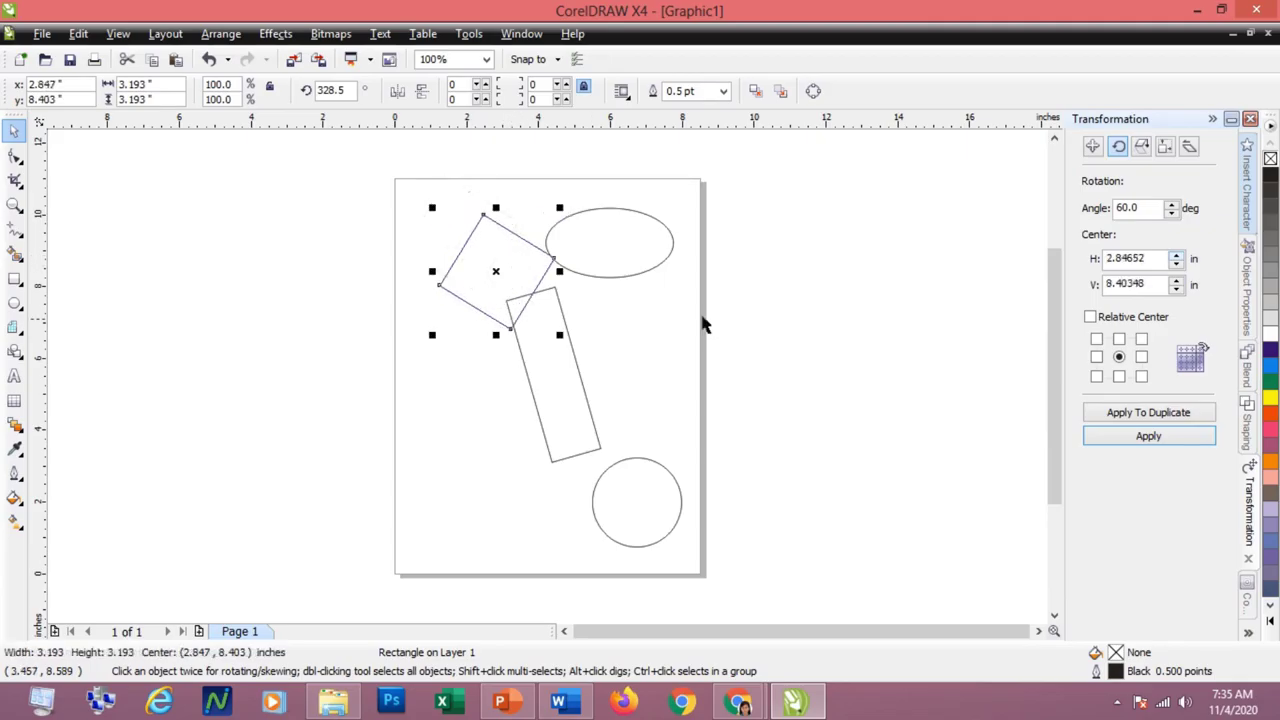
Step: Move the circle to overlap the tilted rectangle's lower-left corner, and place the ellipse, rotated counterclockwise, over the rectangle's upper end
click(633, 504)
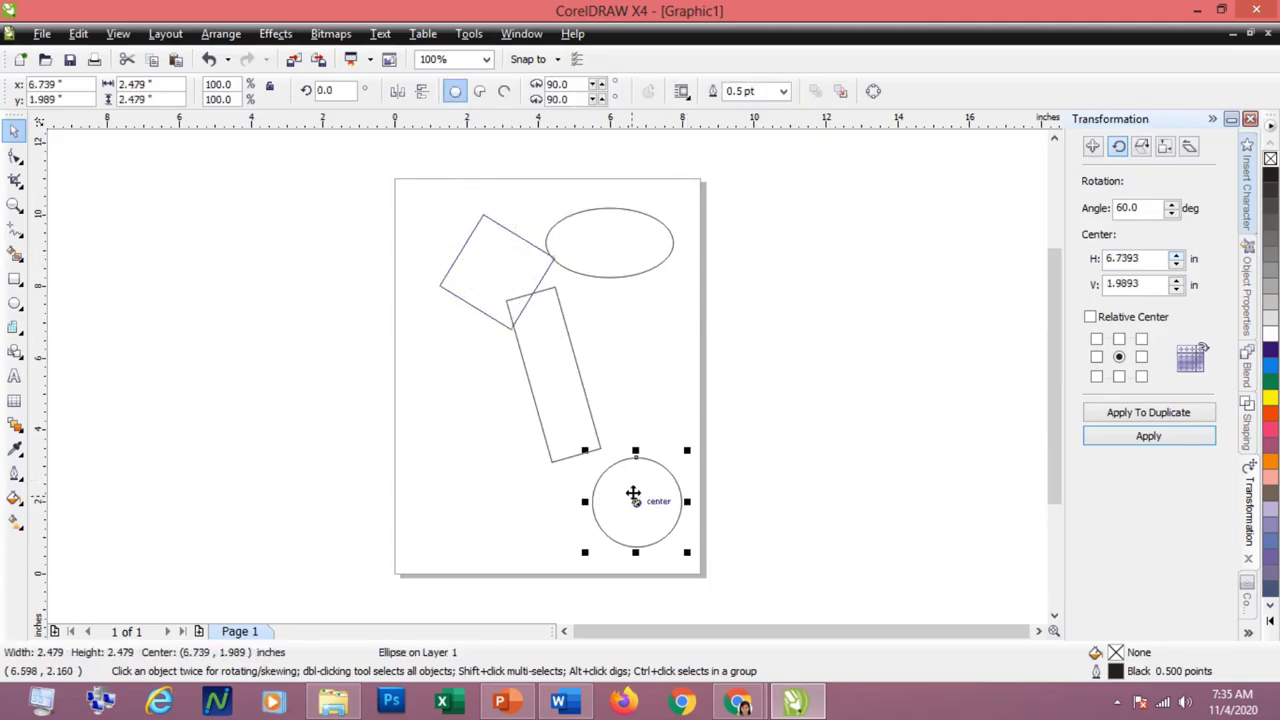
click(606, 251)
click(632, 246)
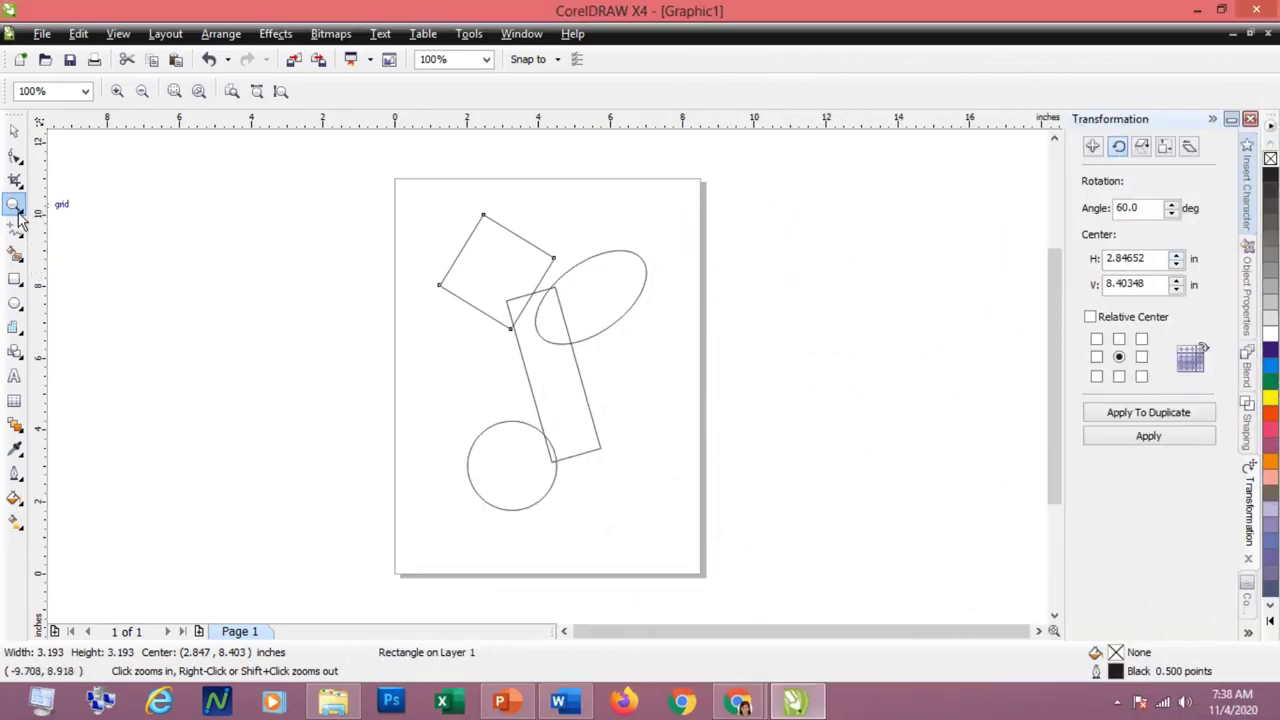
Step: Set the page view to 10% with the Zoom tool
click(16, 208)
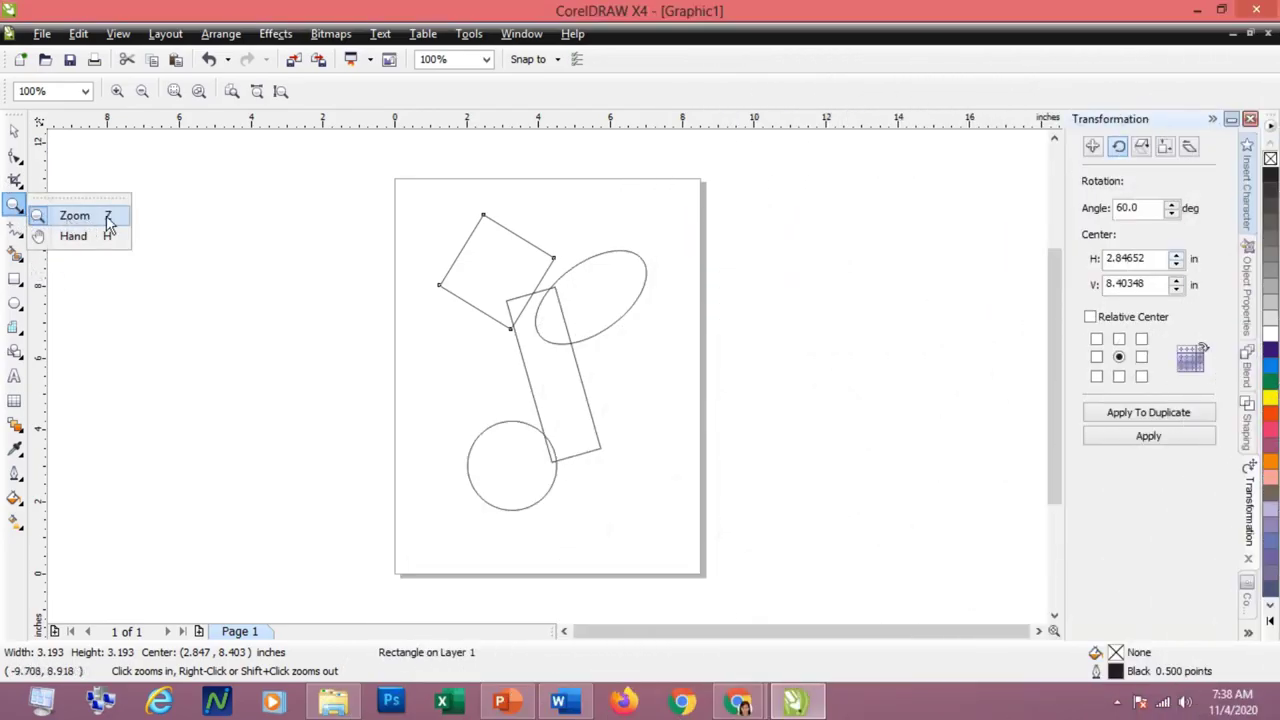
click(93, 215)
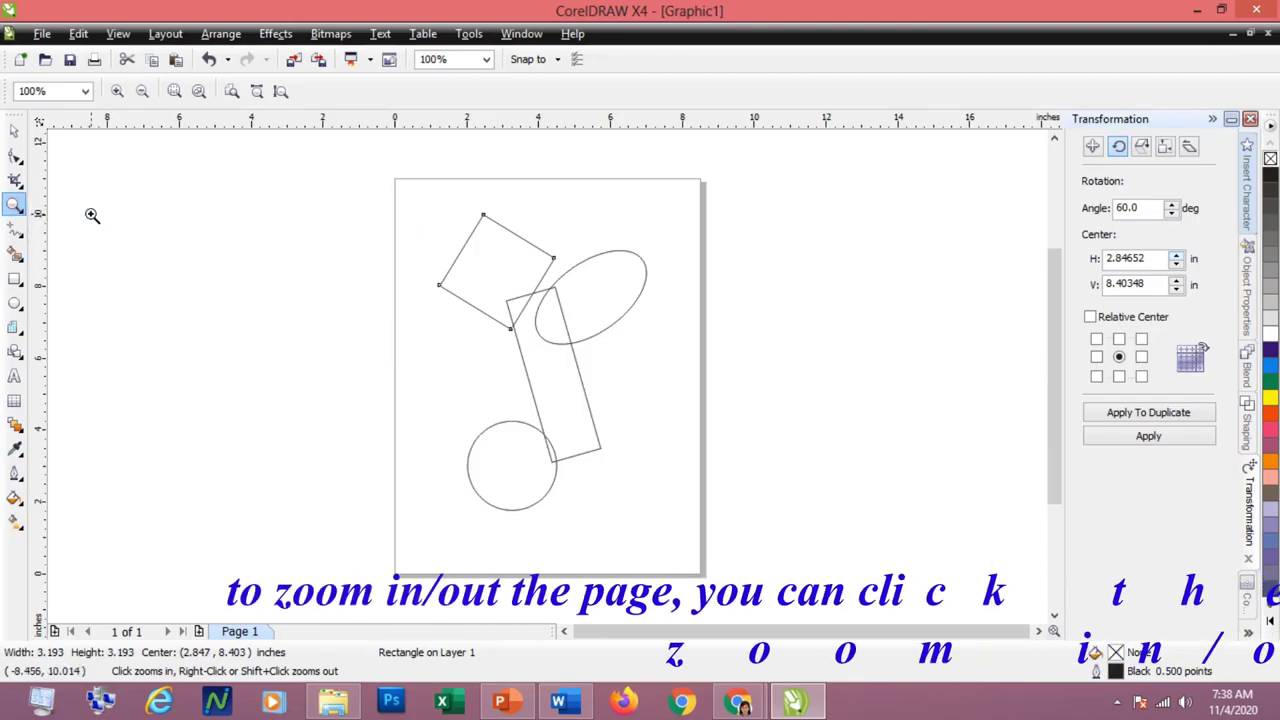
click(86, 92)
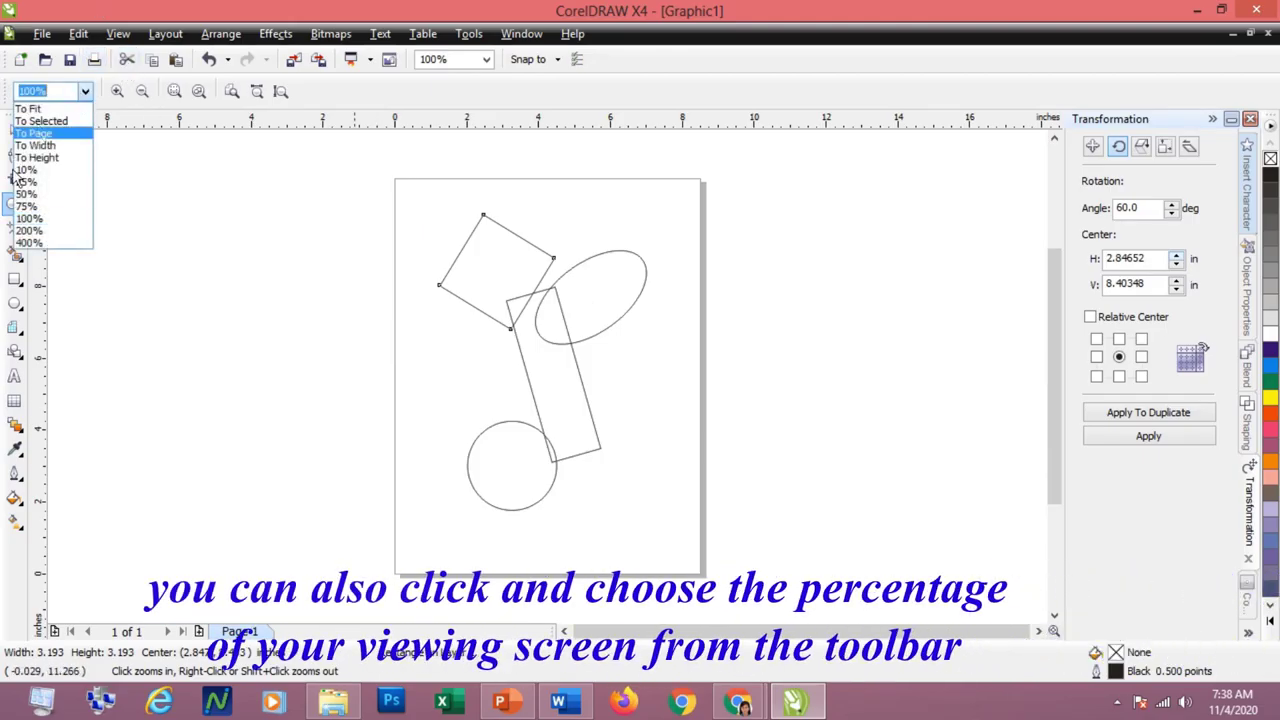
click(25, 170)
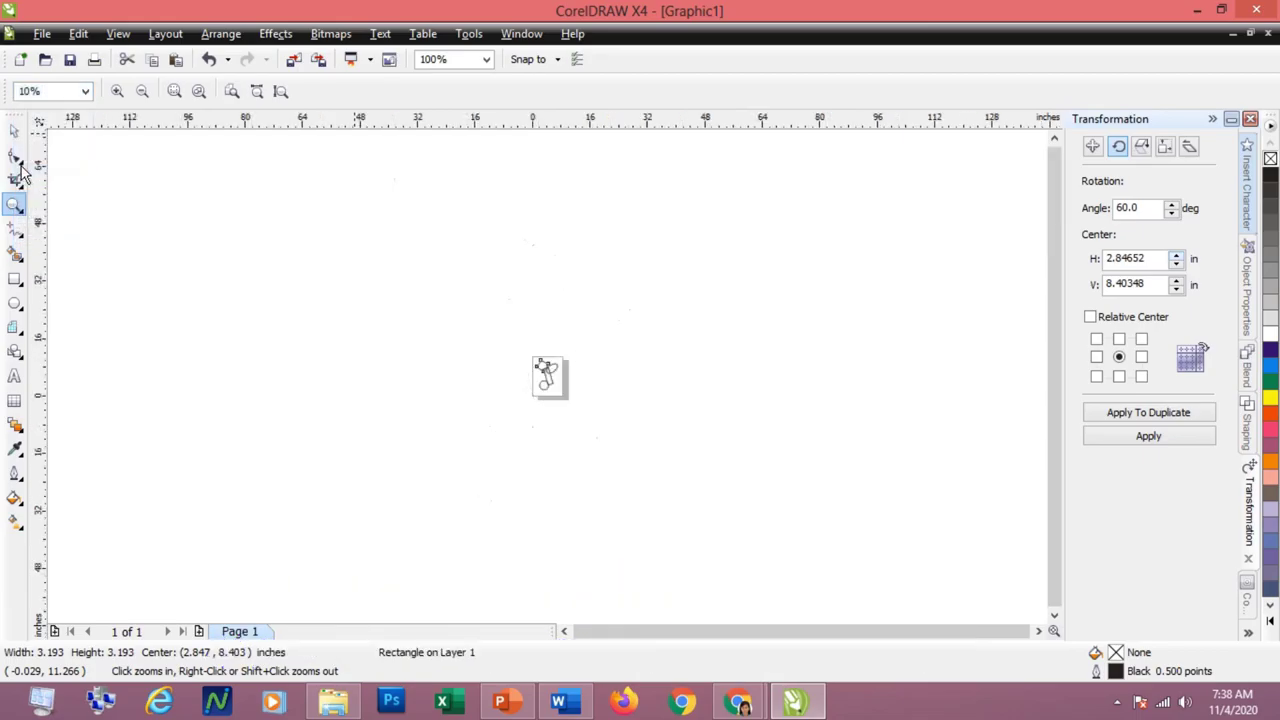
Step: Zoom in on the page stepwise to 160%, zoom out to 80% and return to 160%
click(86, 92)
click(122, 98)
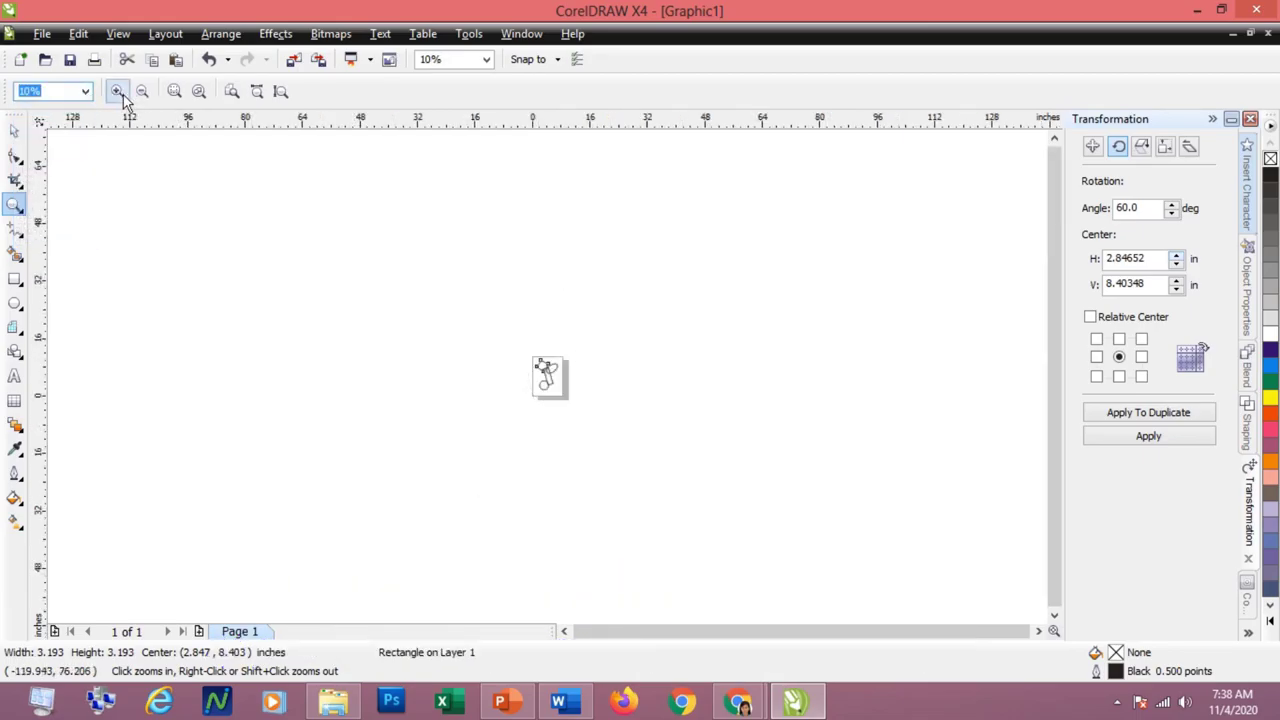
click(118, 92)
click(118, 92)
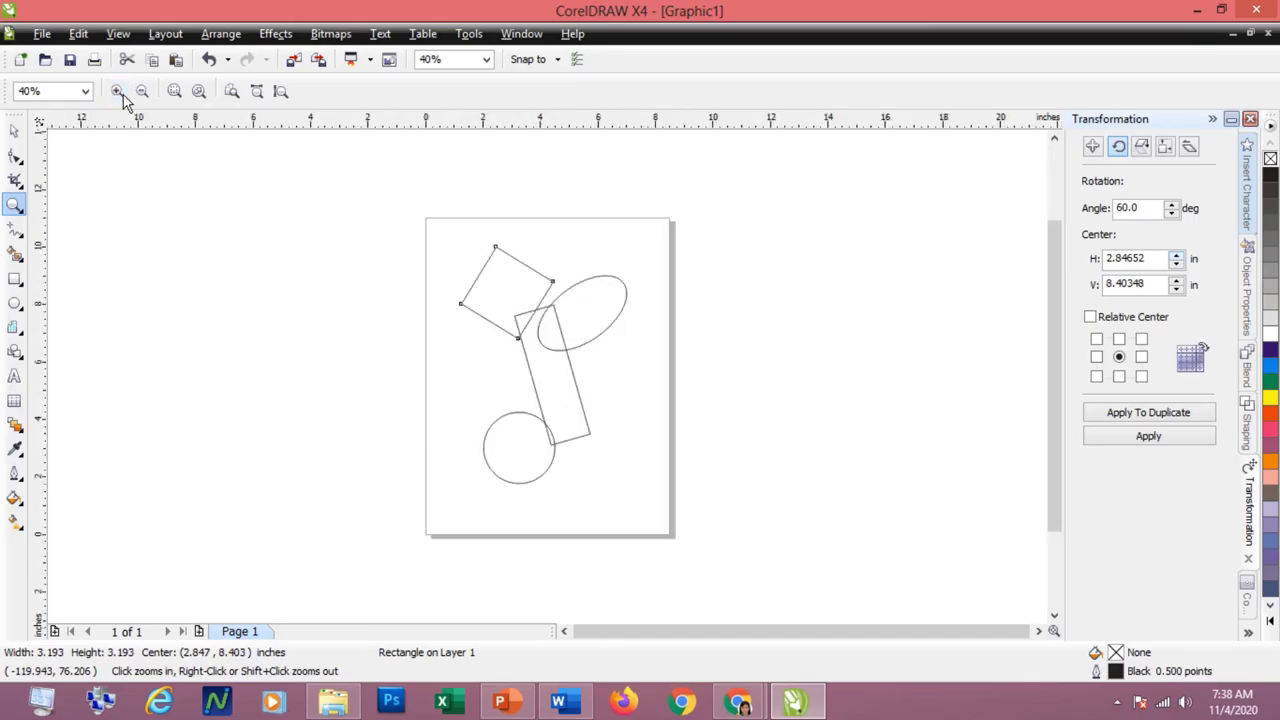
click(118, 92)
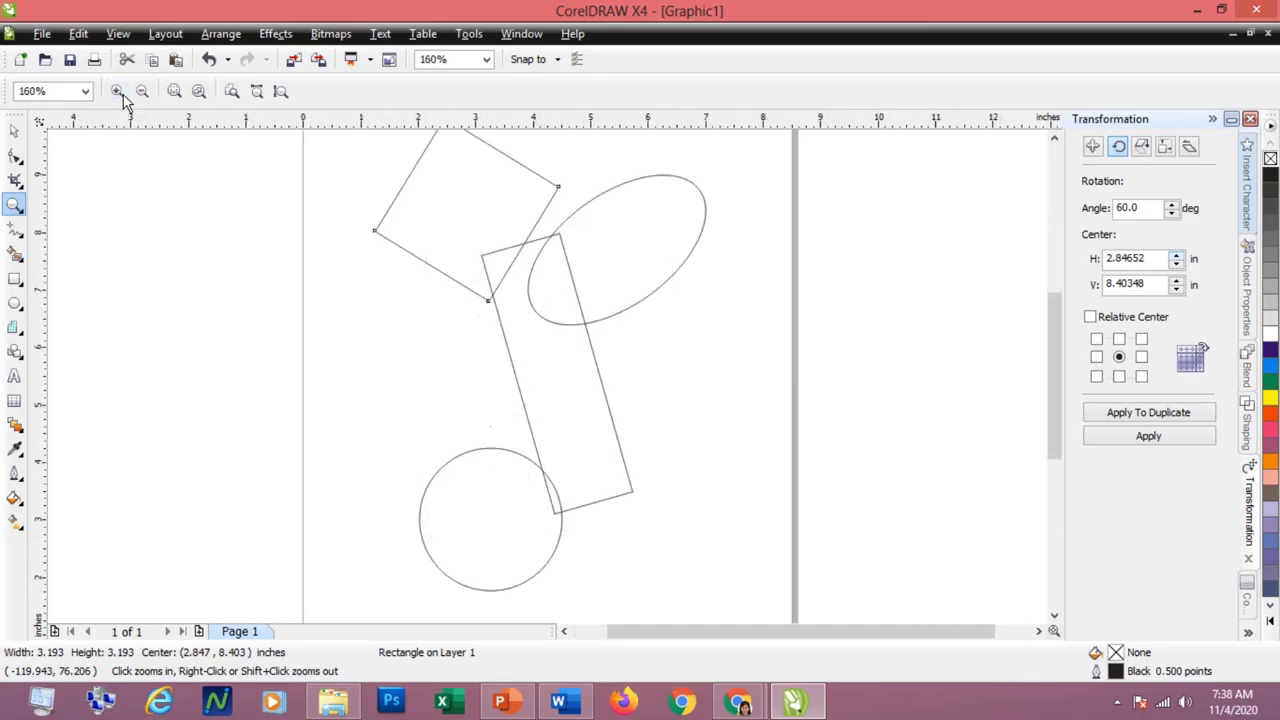
click(141, 92)
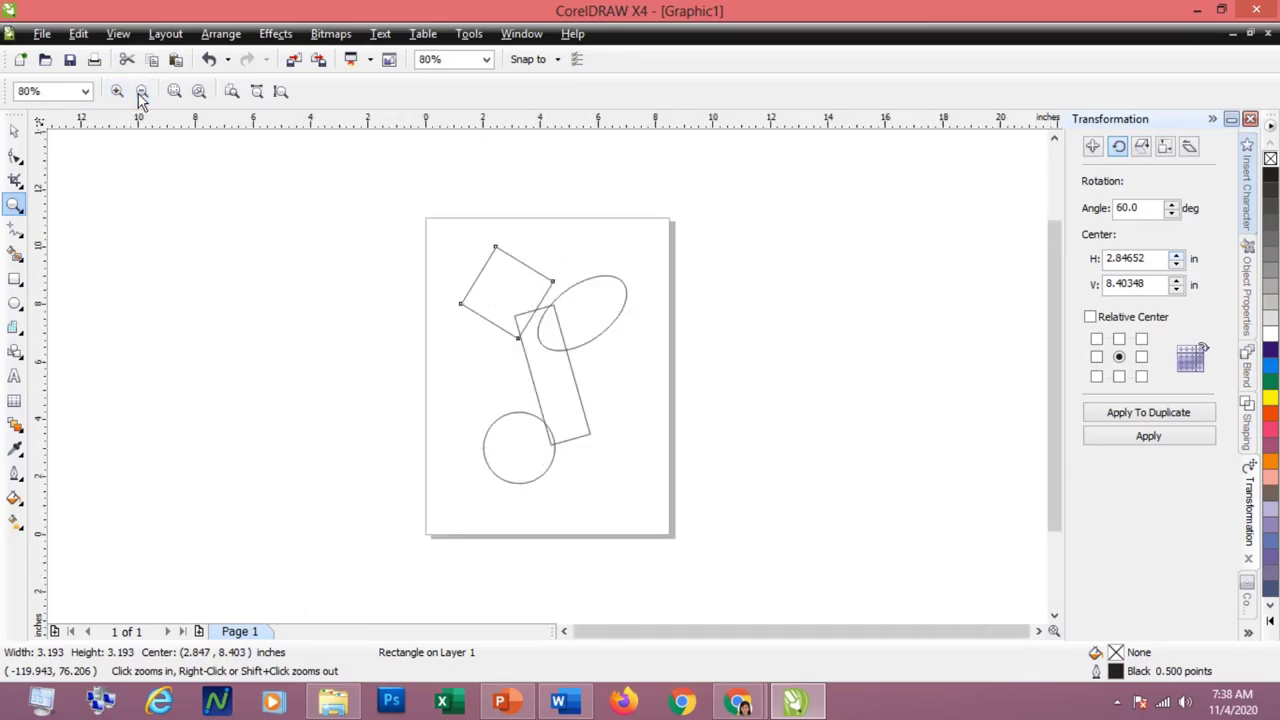
click(116, 92)
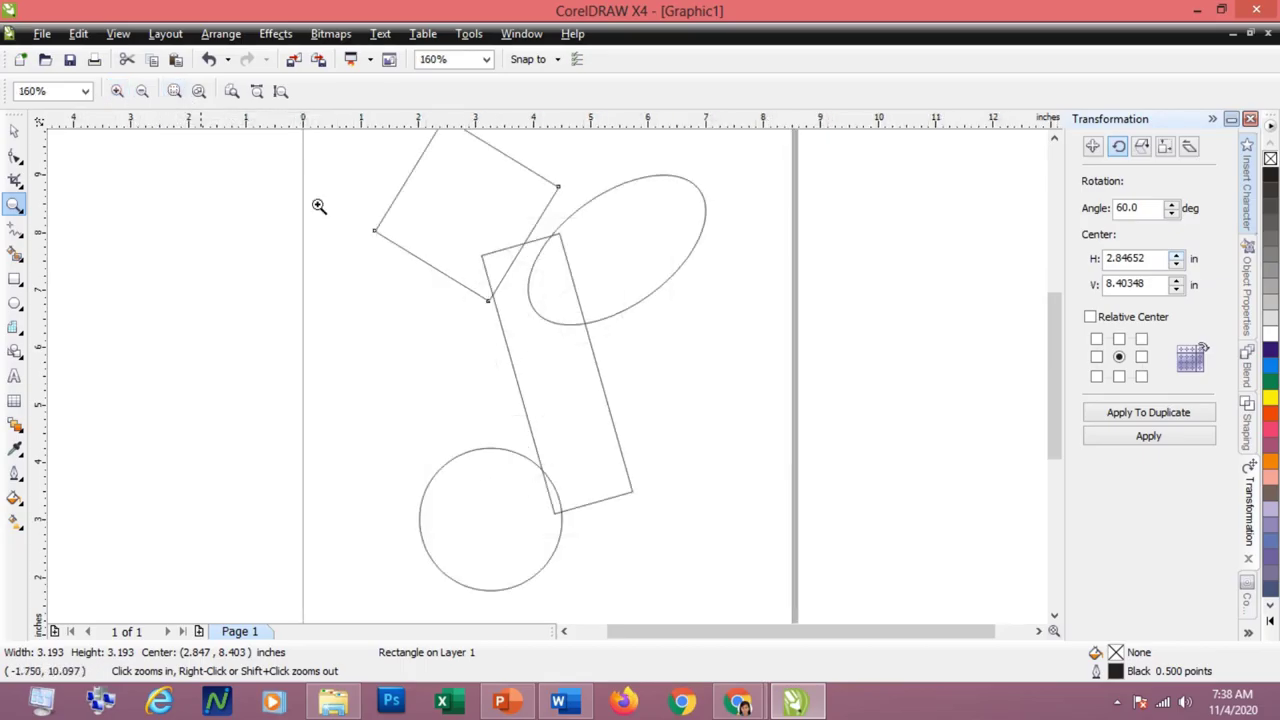
Step: Zoom to the selected square, zoom back out to 102%, and fit all objects in the view
click(174, 92)
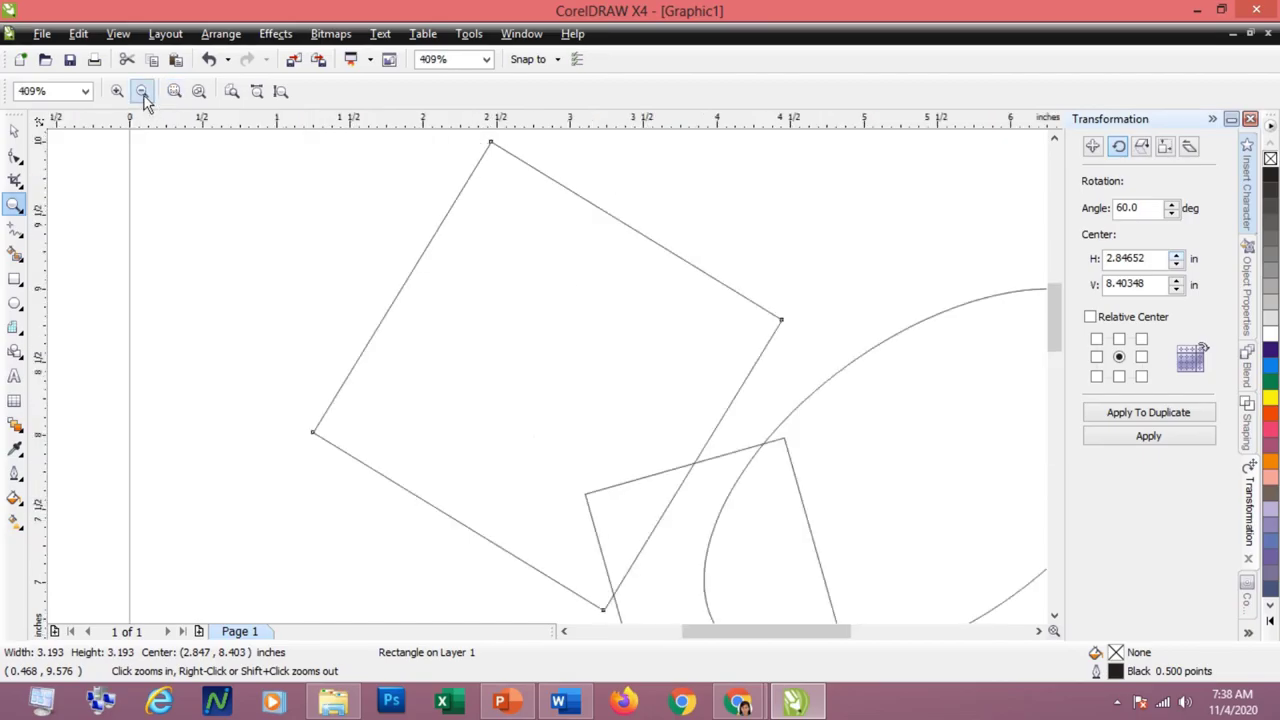
click(142, 92)
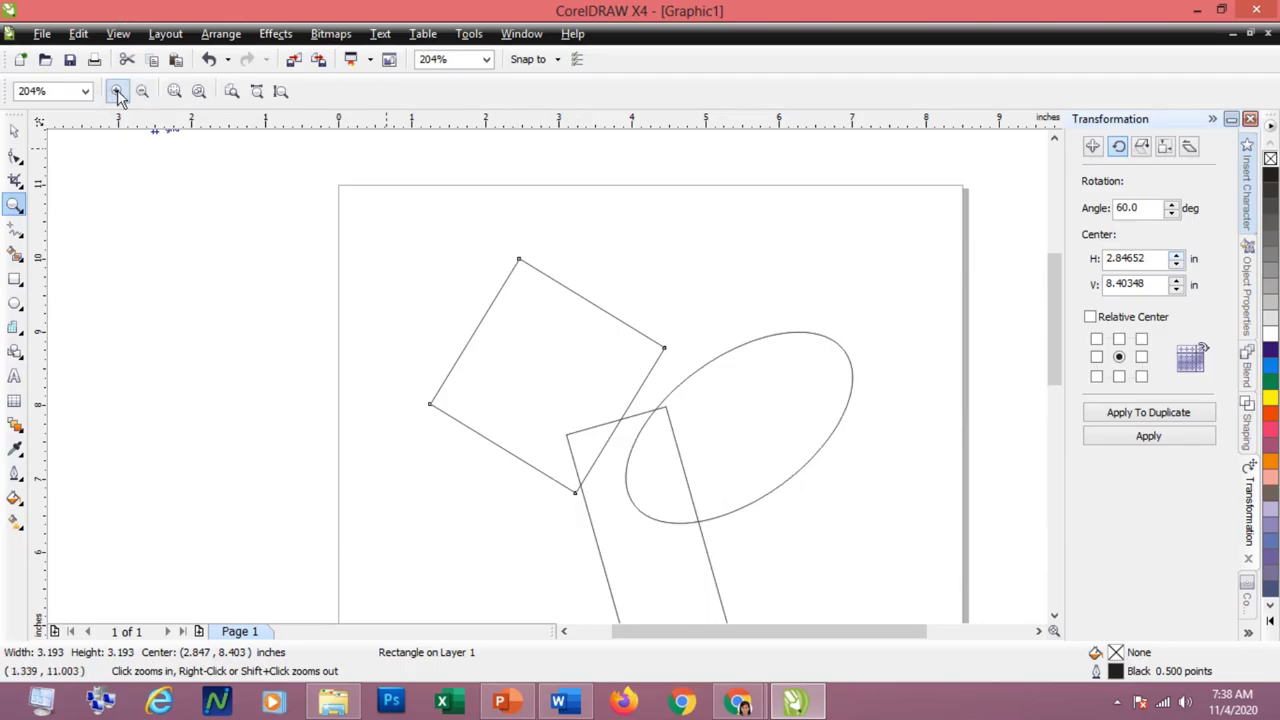
click(142, 92)
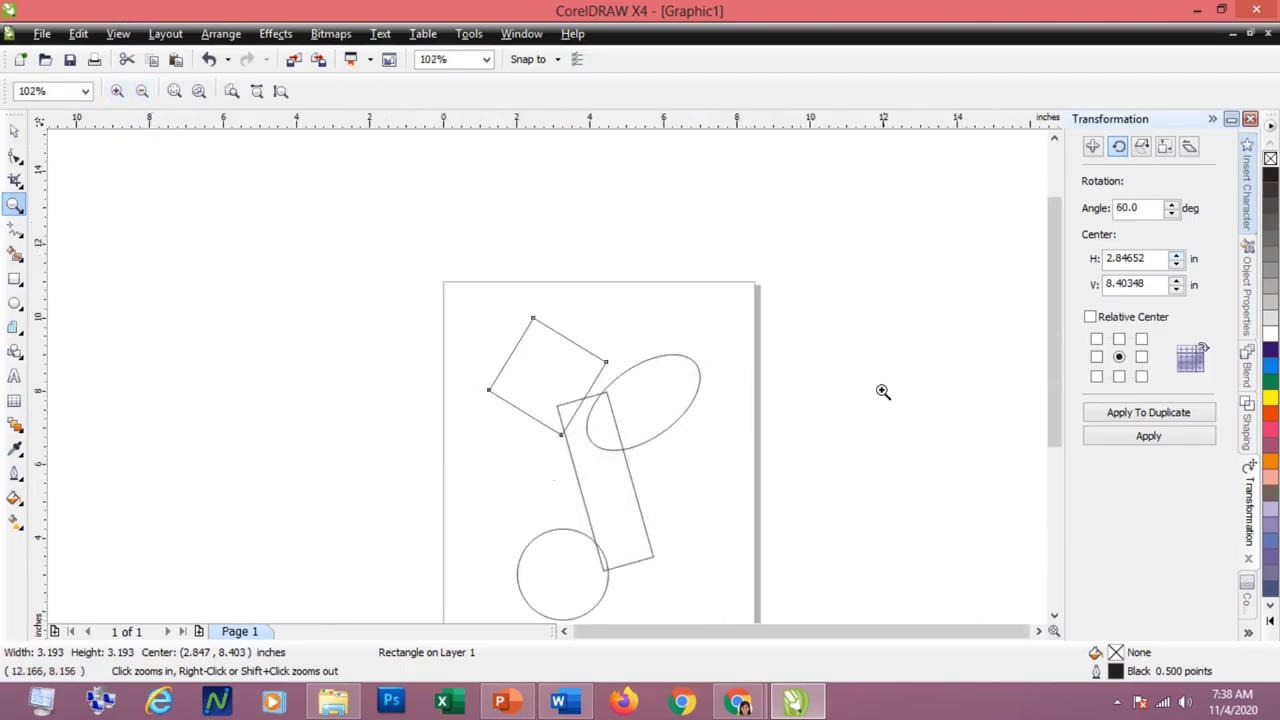
drag(1054, 337, 1052, 406)
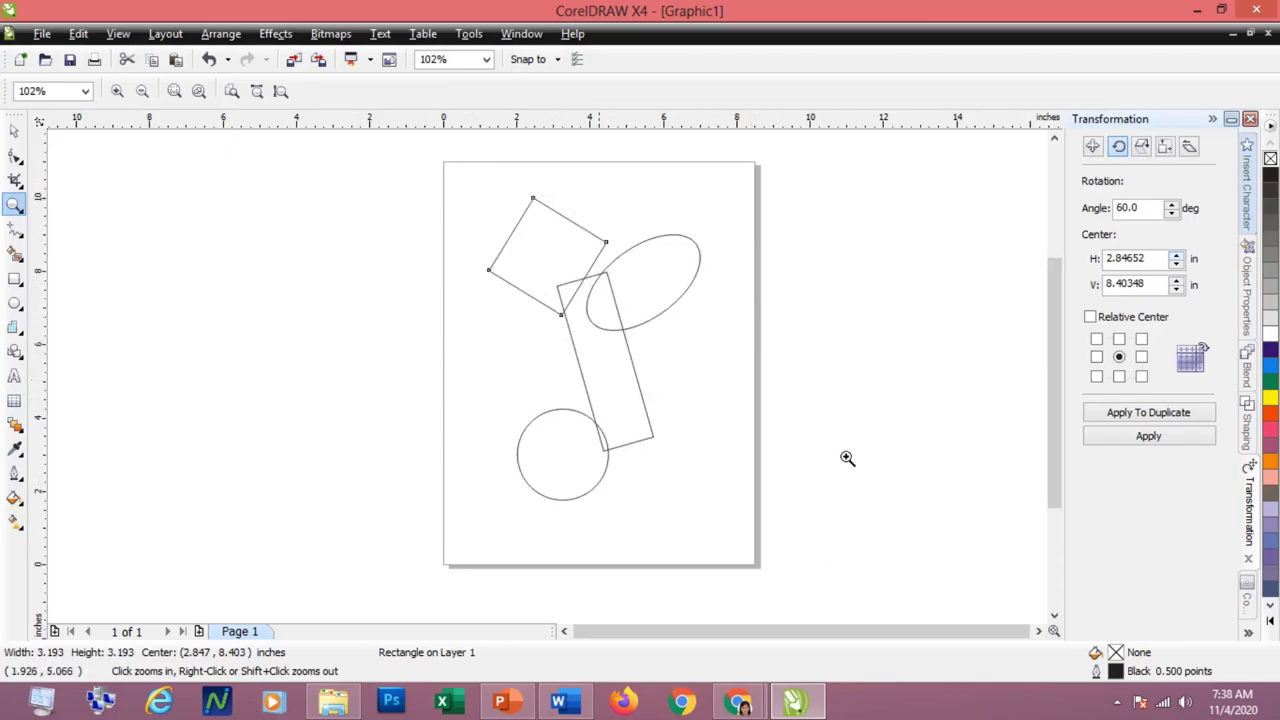
click(199, 91)
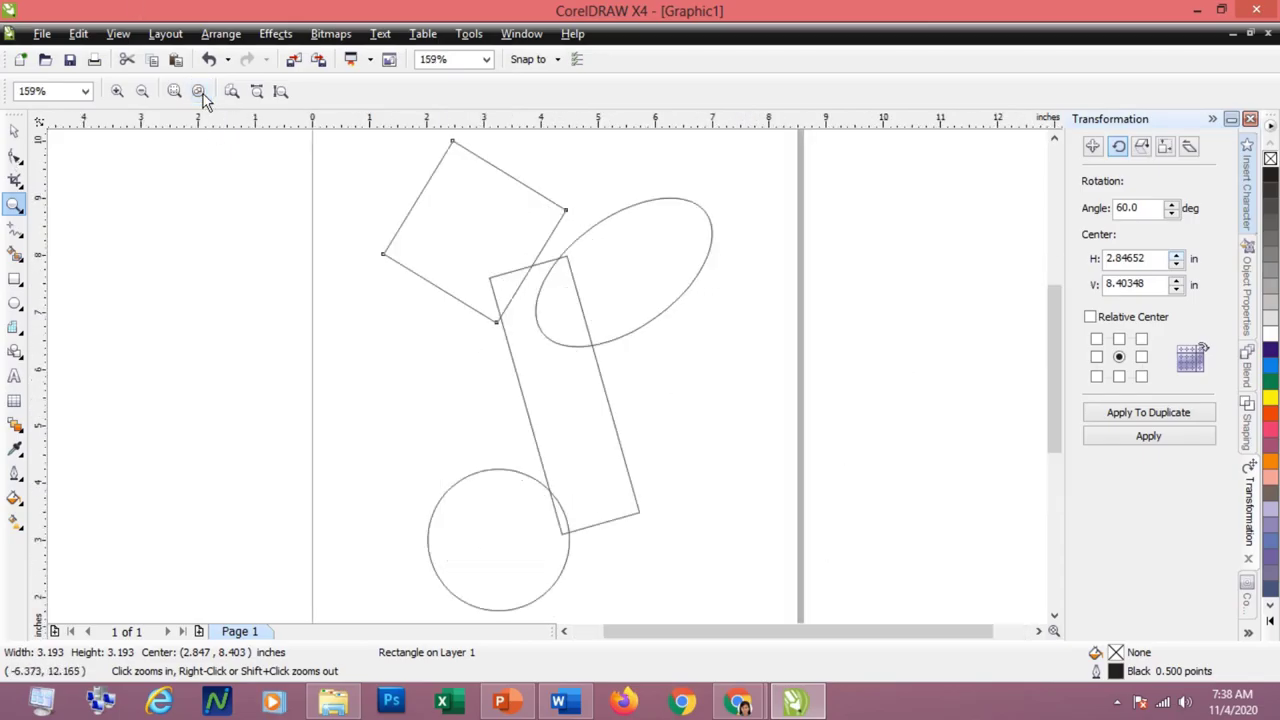
Step: Zoom the view out to 79%, and fit the whole page in the view
click(142, 91)
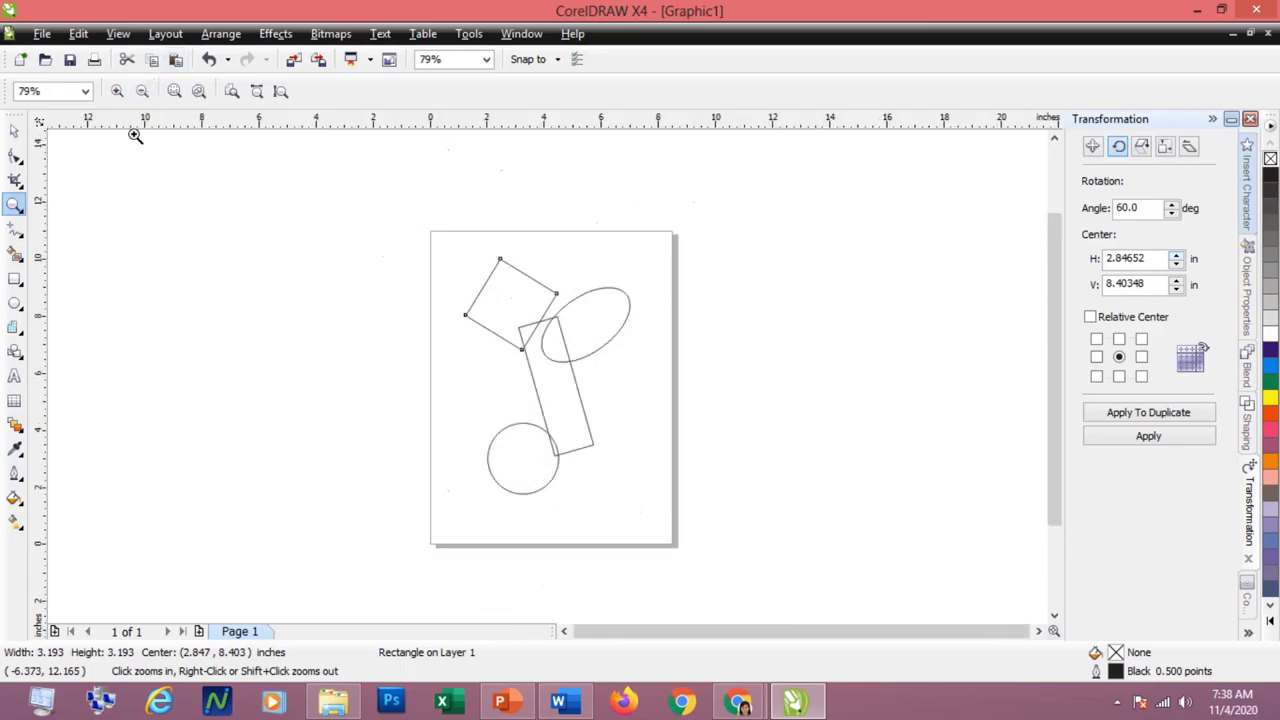
click(258, 92)
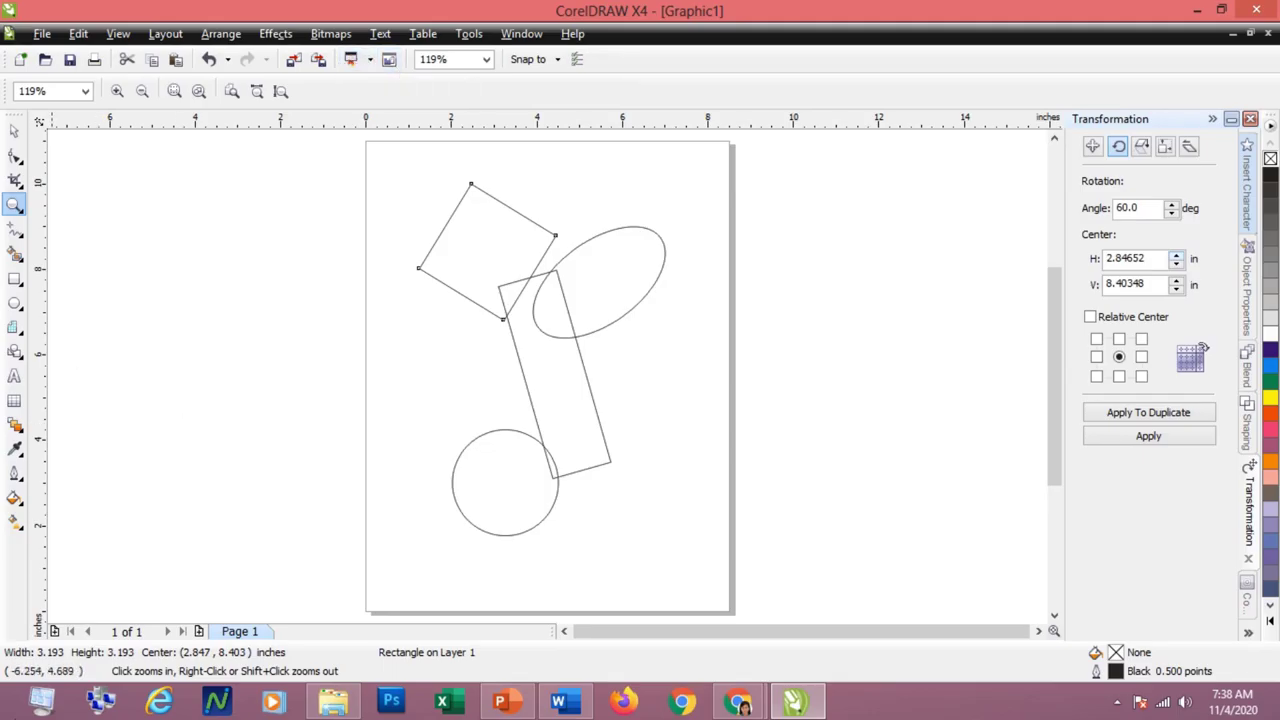
Step: Duplicate Page 1 after the selected page, copying the layers and their contents, and return to Page 1
right_click(251, 640)
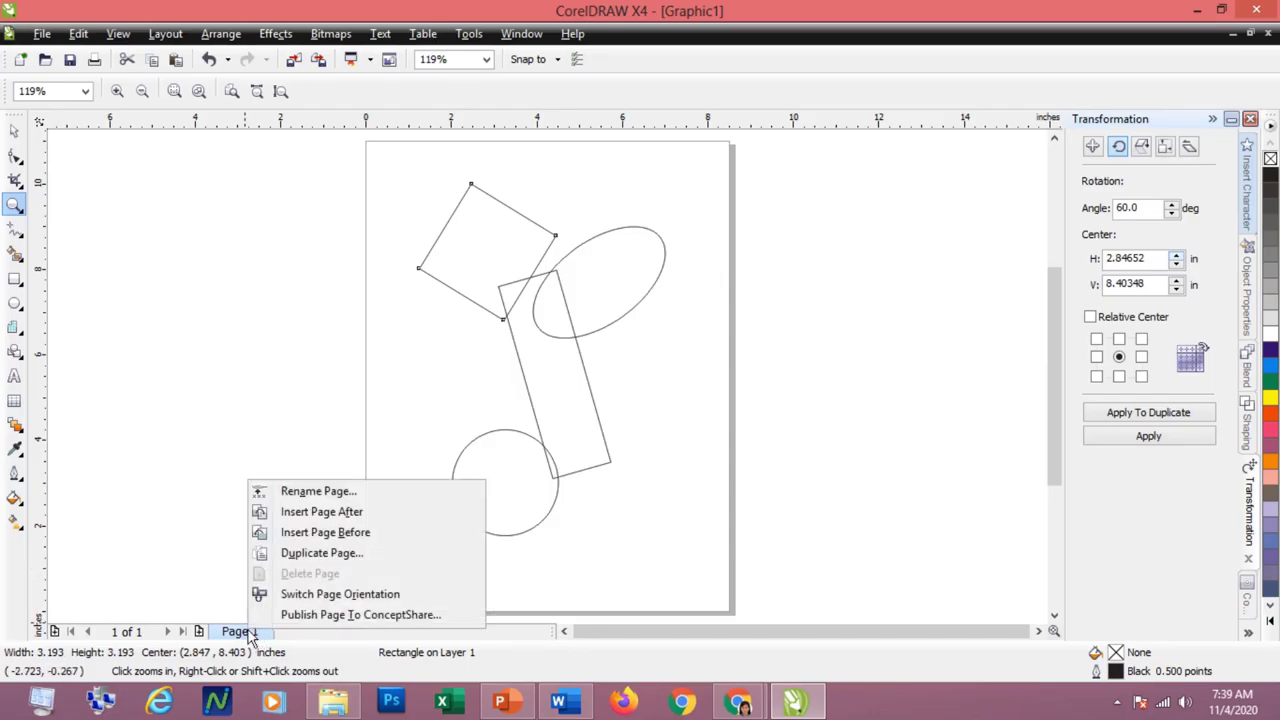
click(318, 556)
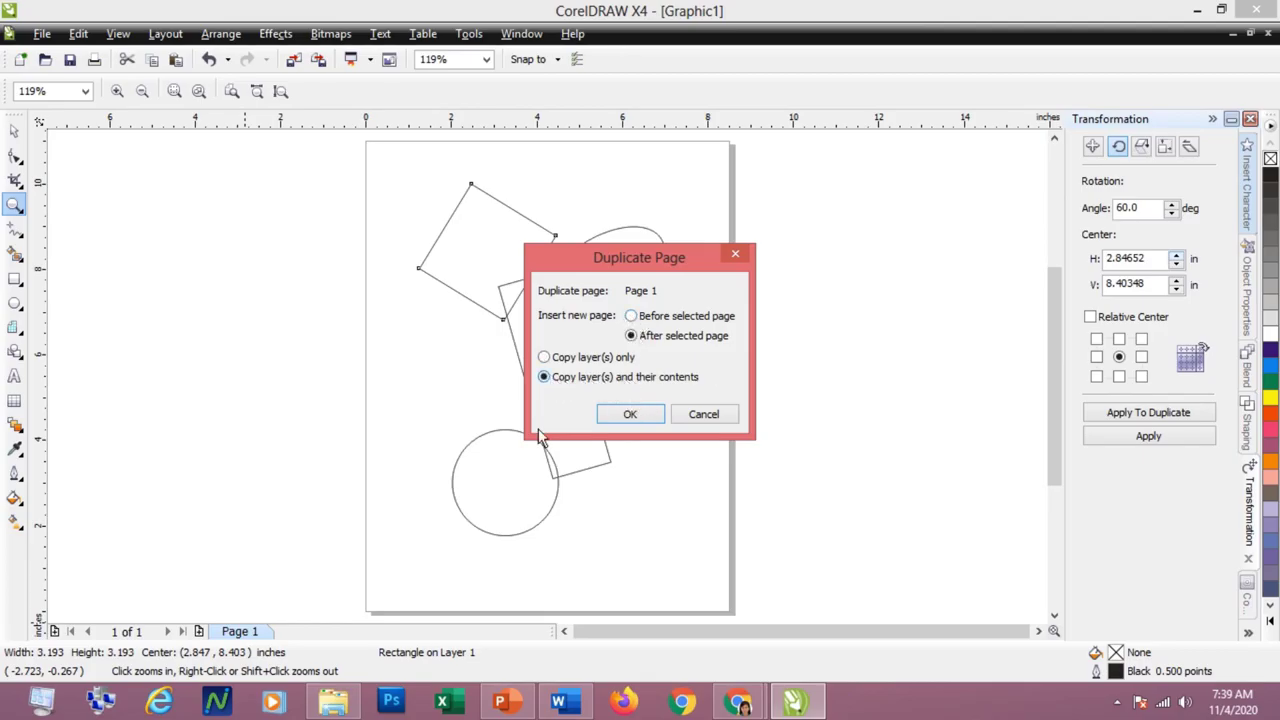
click(628, 414)
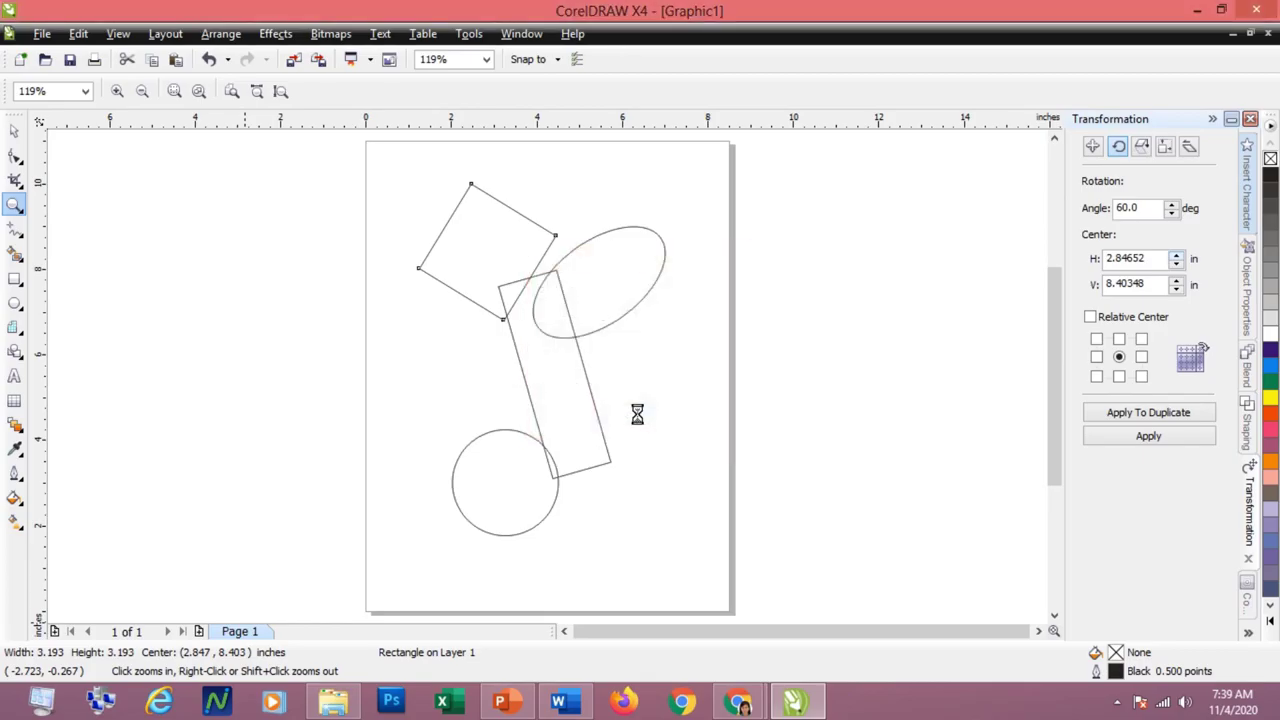
click(241, 633)
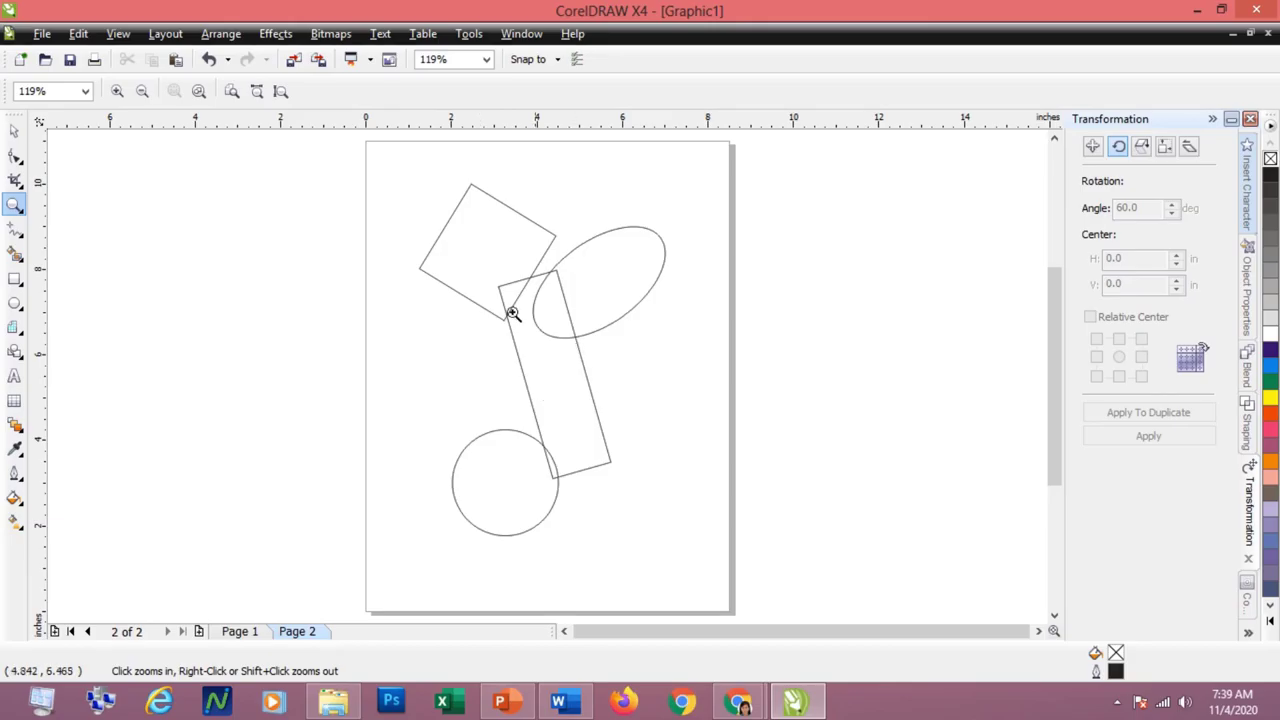
click(240, 633)
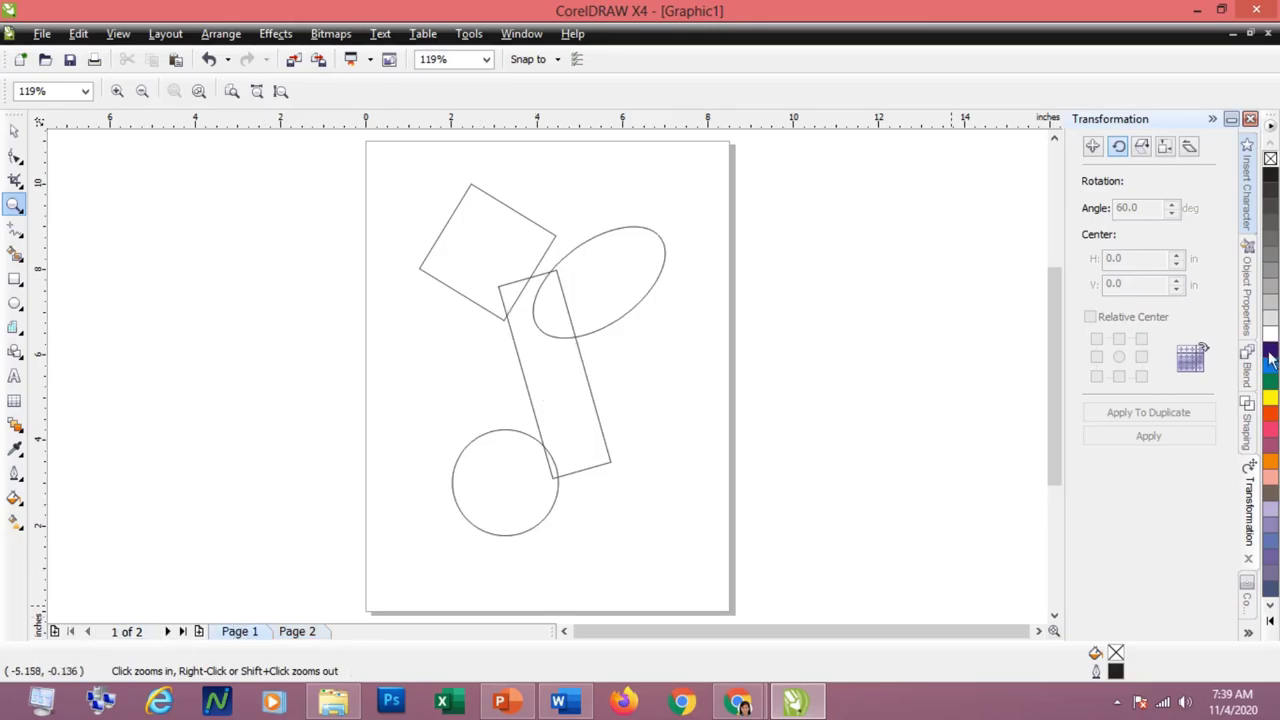
Step: On Page 1, fill the square dark blue, the ellipse yellow, the tilted rectangle light blue and the circle green
key(space)
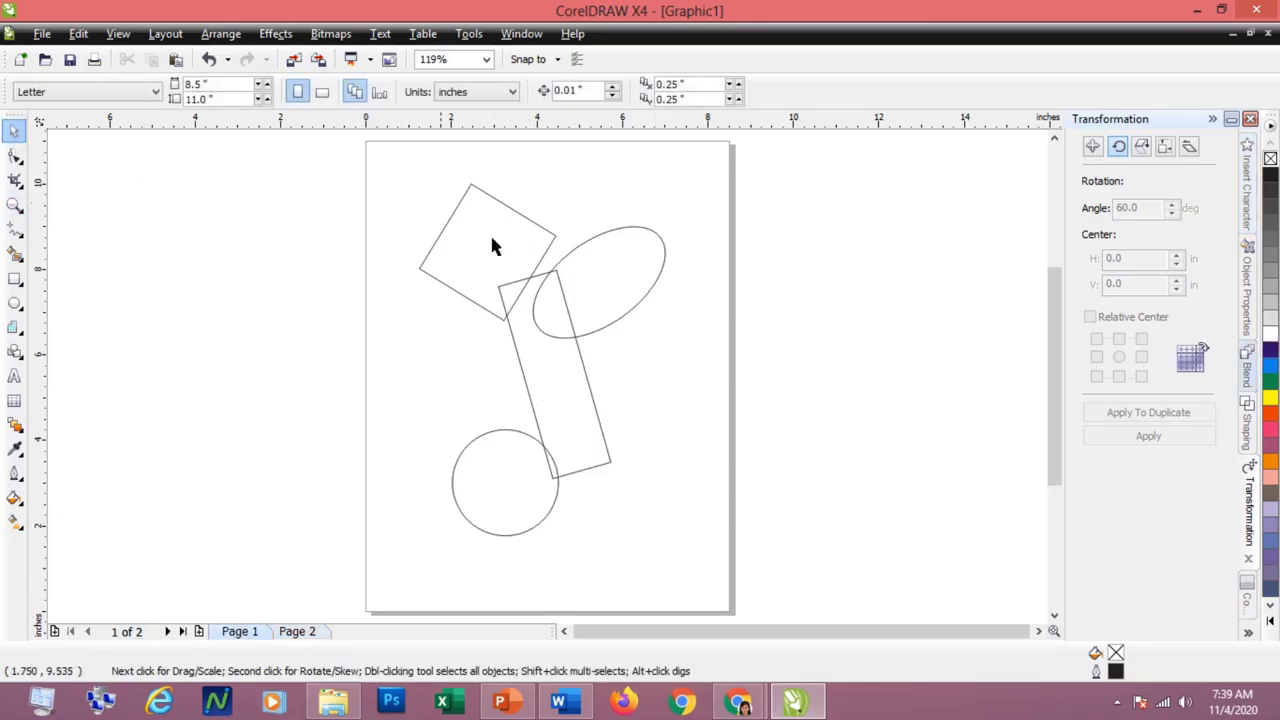
click(492, 246)
click(1270, 350)
click(610, 260)
click(1270, 397)
click(580, 408)
click(1270, 366)
click(505, 535)
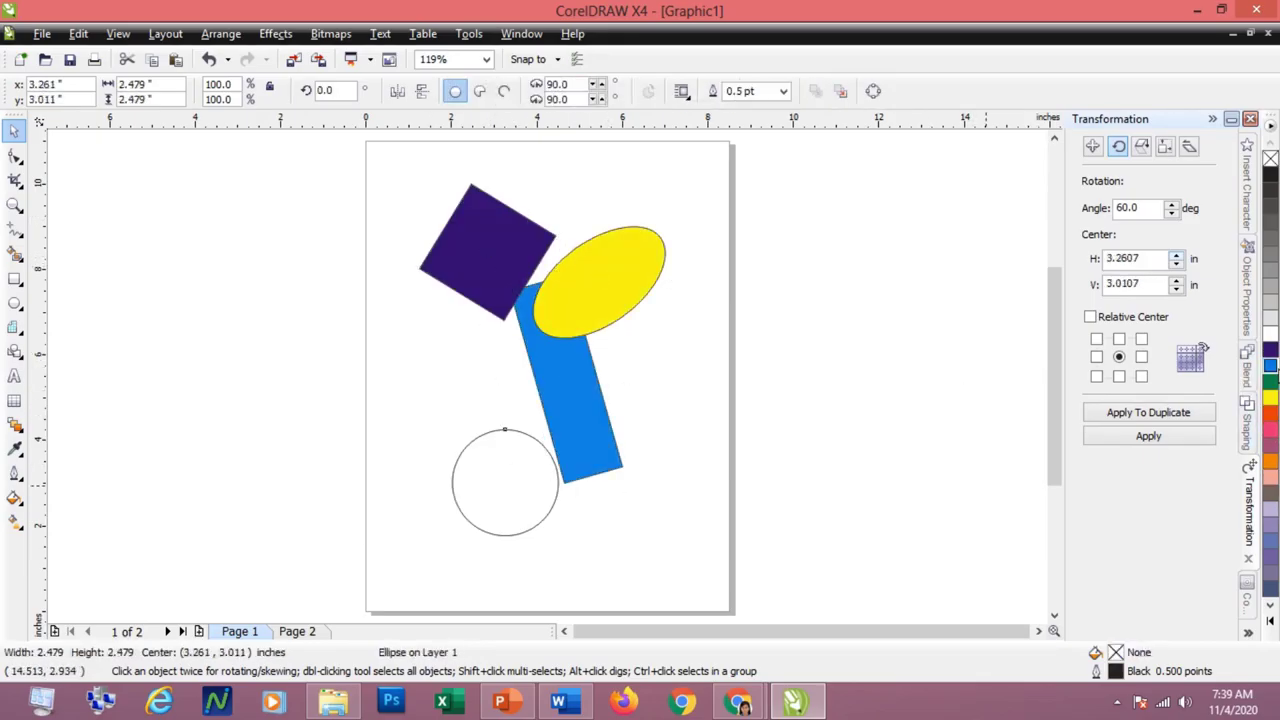
click(1270, 381)
Step: On Page 2, fill the square yellow, the ellipse light blue, the tilted rectangle green and the circle dark blue
click(297, 631)
click(489, 230)
click(1270, 397)
click(662, 268)
click(1270, 350)
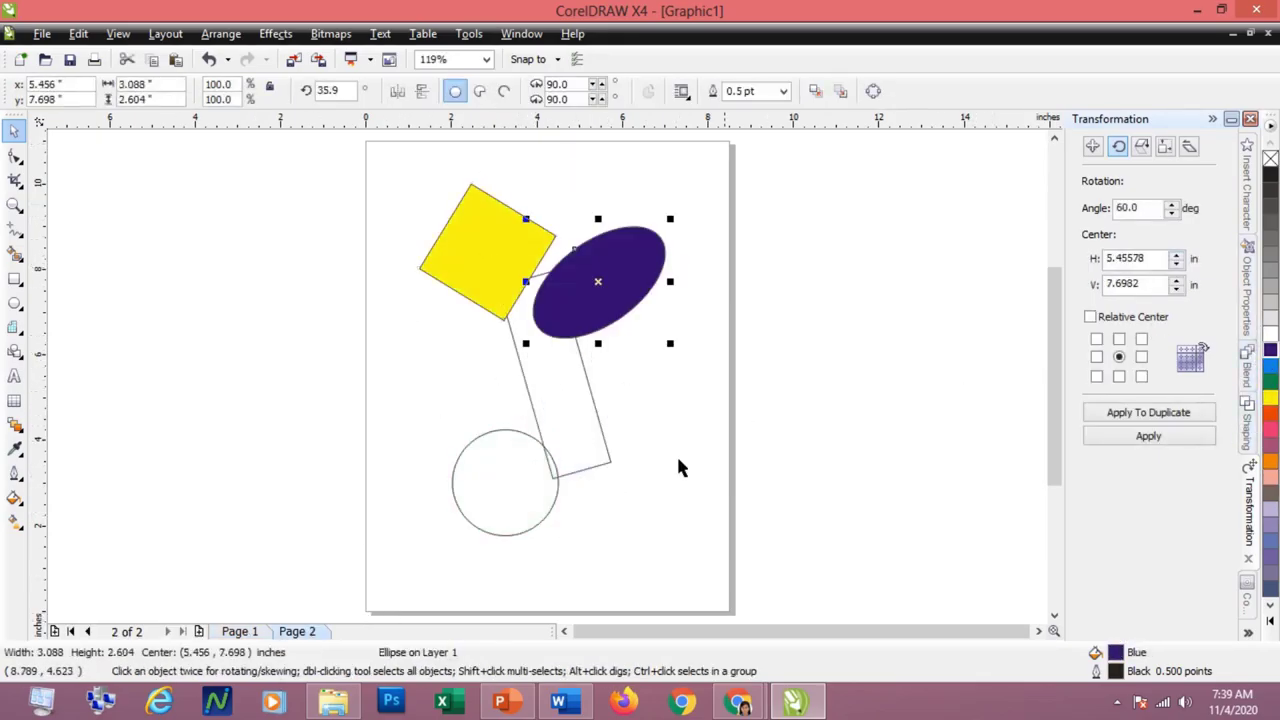
click(1270, 366)
click(595, 410)
click(1270, 381)
click(505, 535)
click(1270, 350)
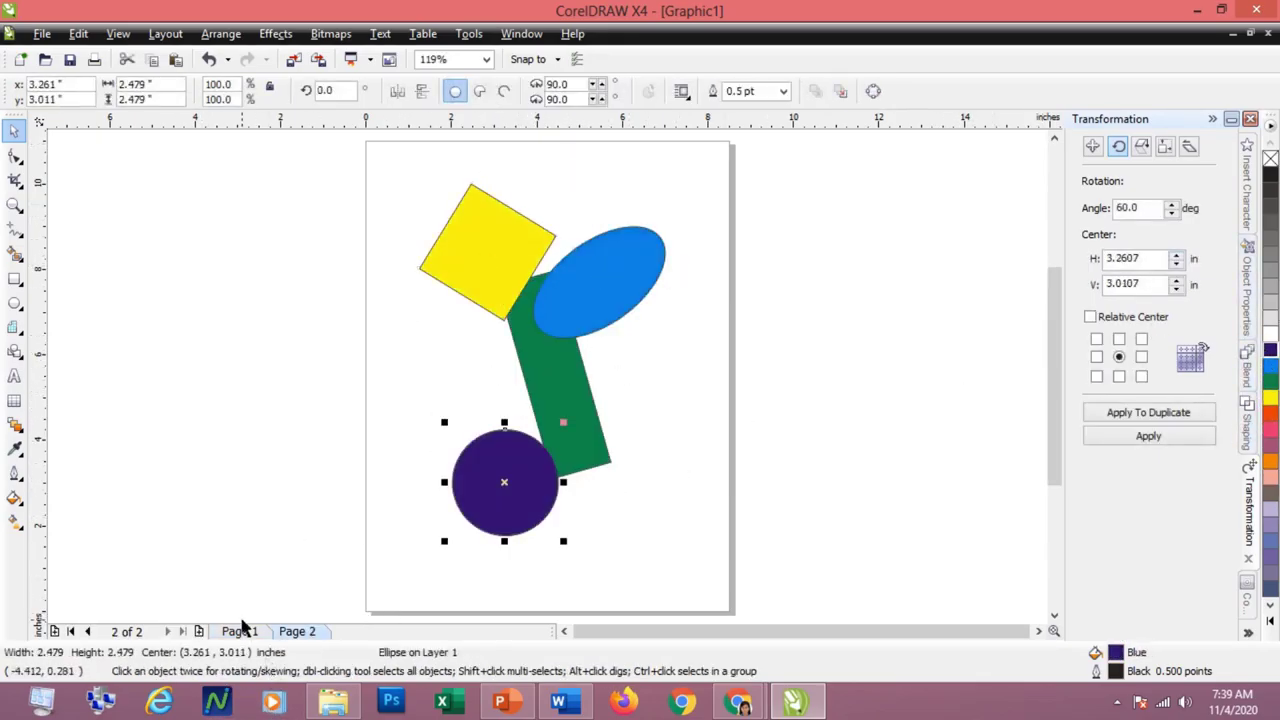
Step: Insert a blank page after Page 1, and switch back and forth between the document's pages
click(240, 631)
click(198, 631)
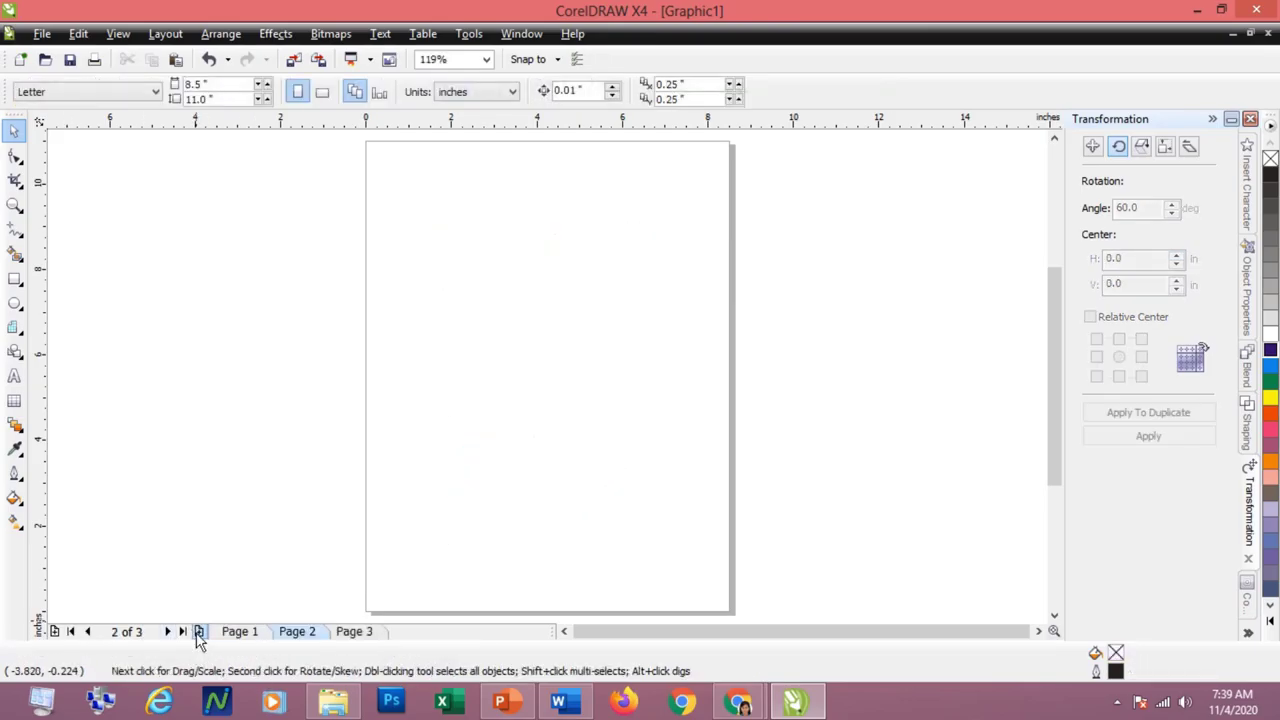
click(345, 631)
click(240, 631)
click(182, 631)
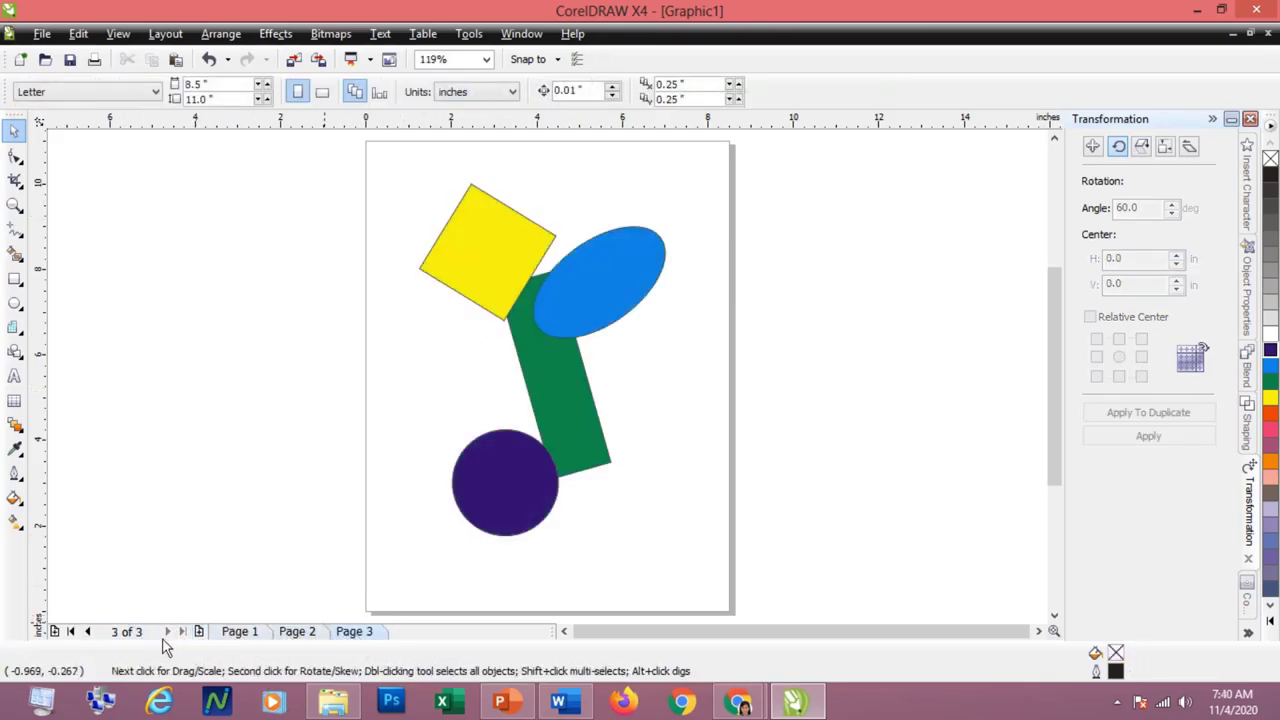
click(70, 631)
click(167, 631)
Step: Rename Page 3 as "shape"
right_click(354, 631)
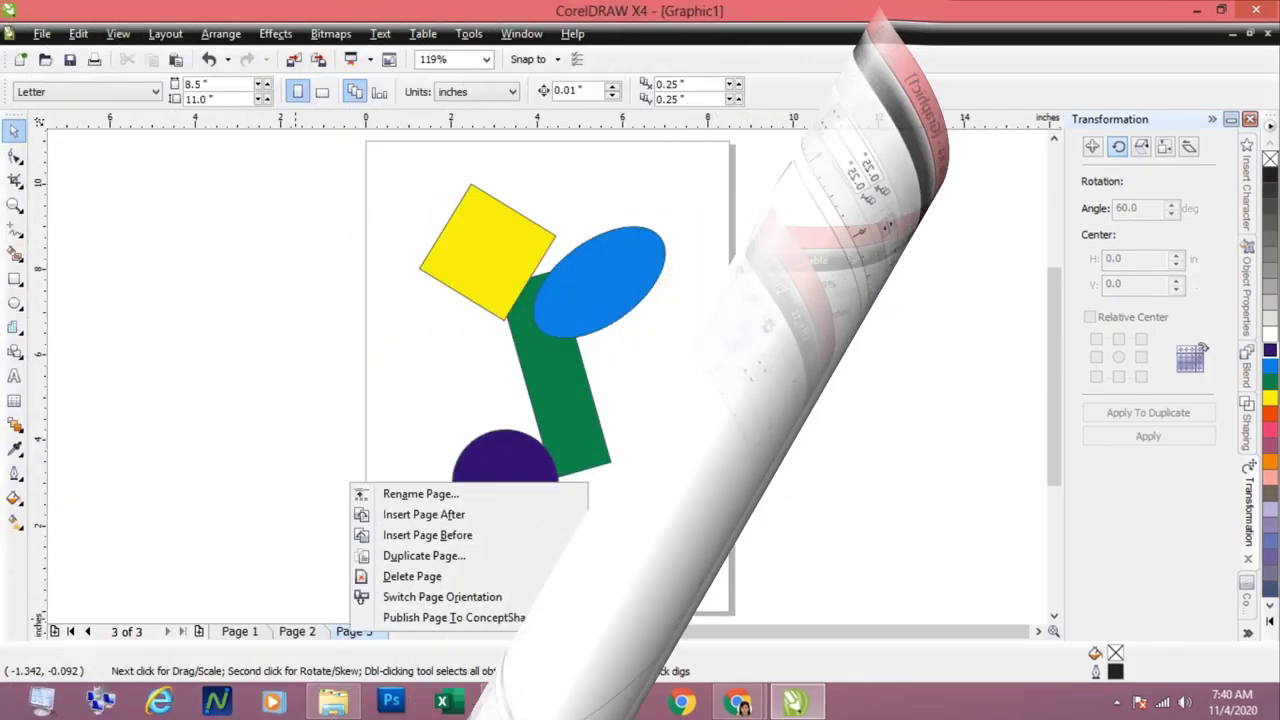
click(412, 494)
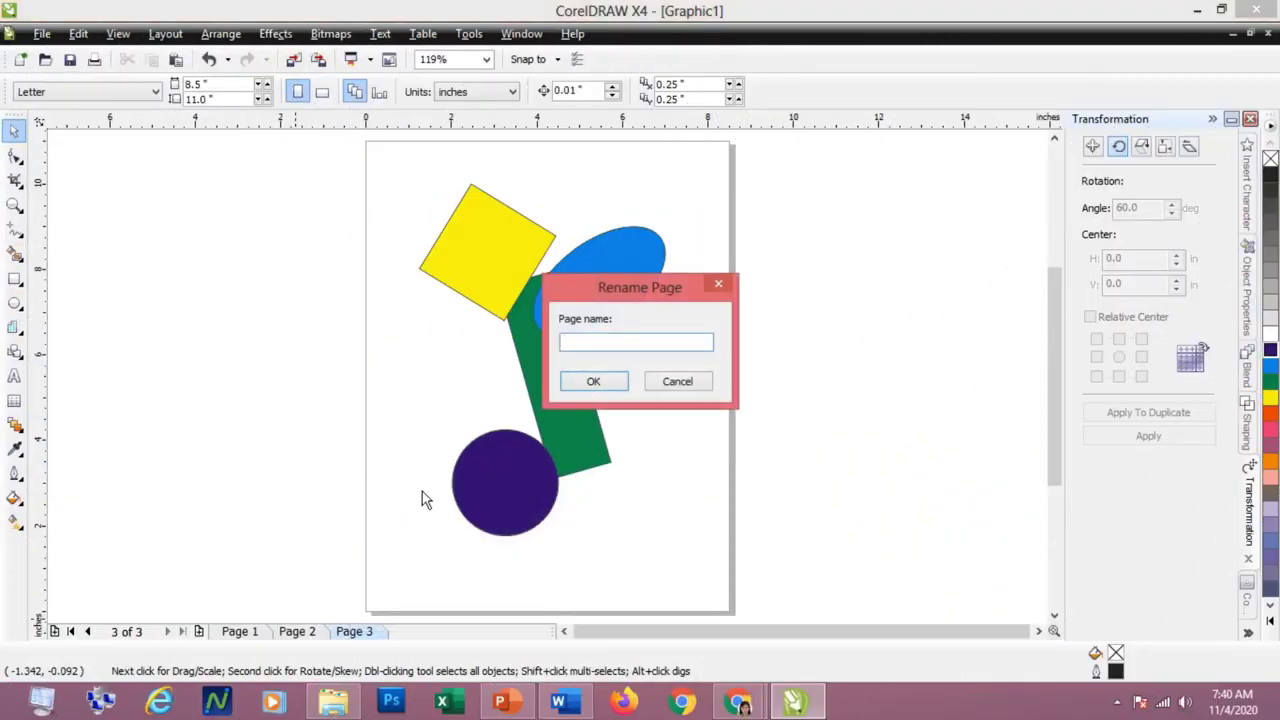
key(Return)
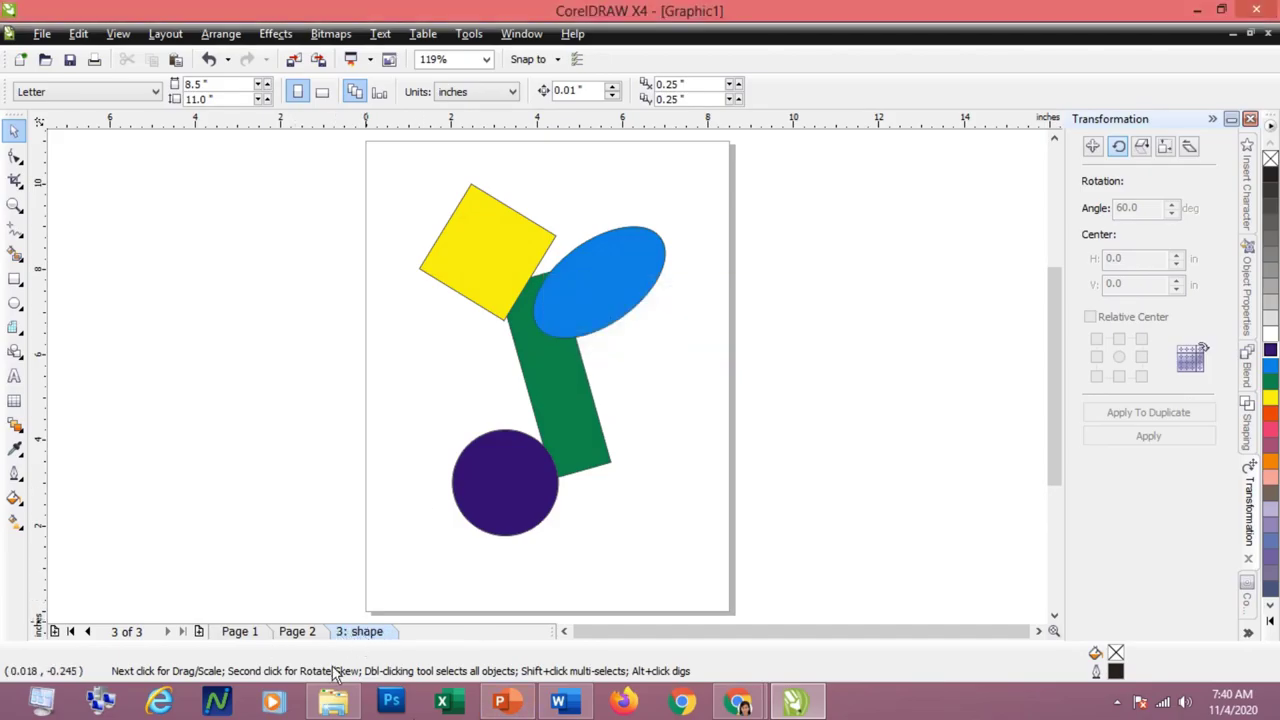
Step: Try moving the "shape" page ahead of the blank Page 2, and undo the reordering
right_click(297, 636)
click(298, 639)
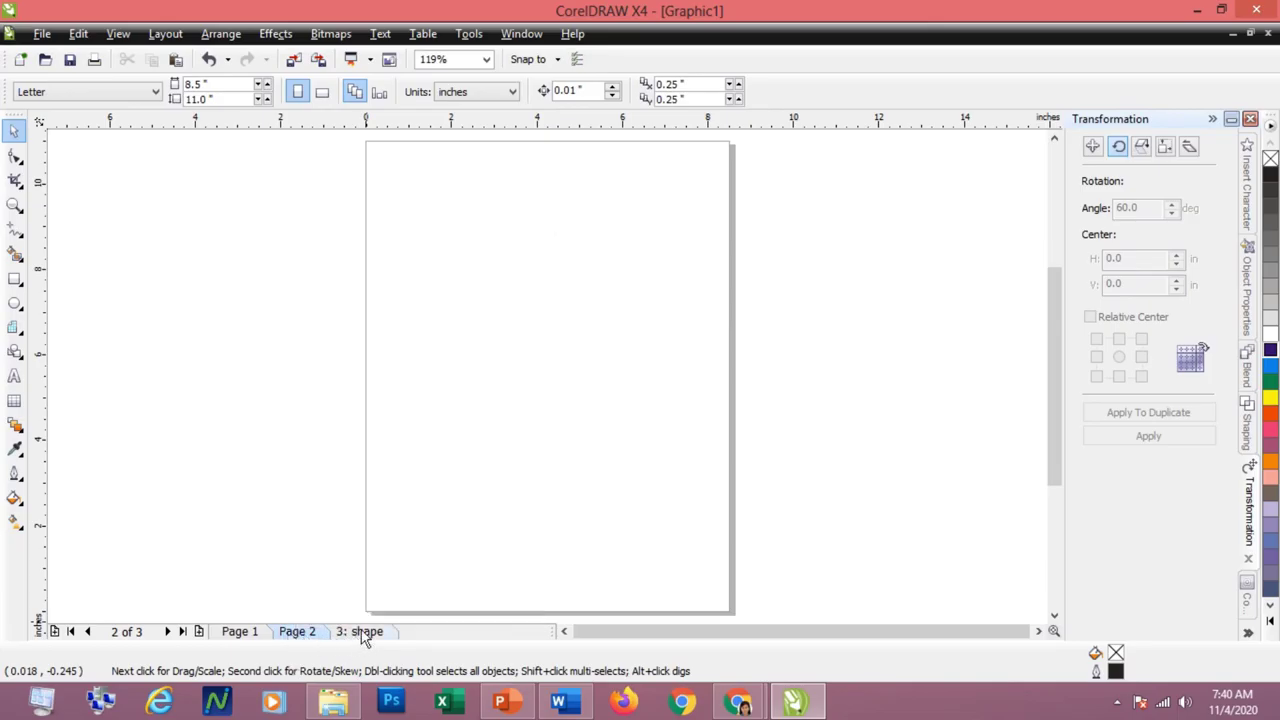
drag(365, 638, 303, 638)
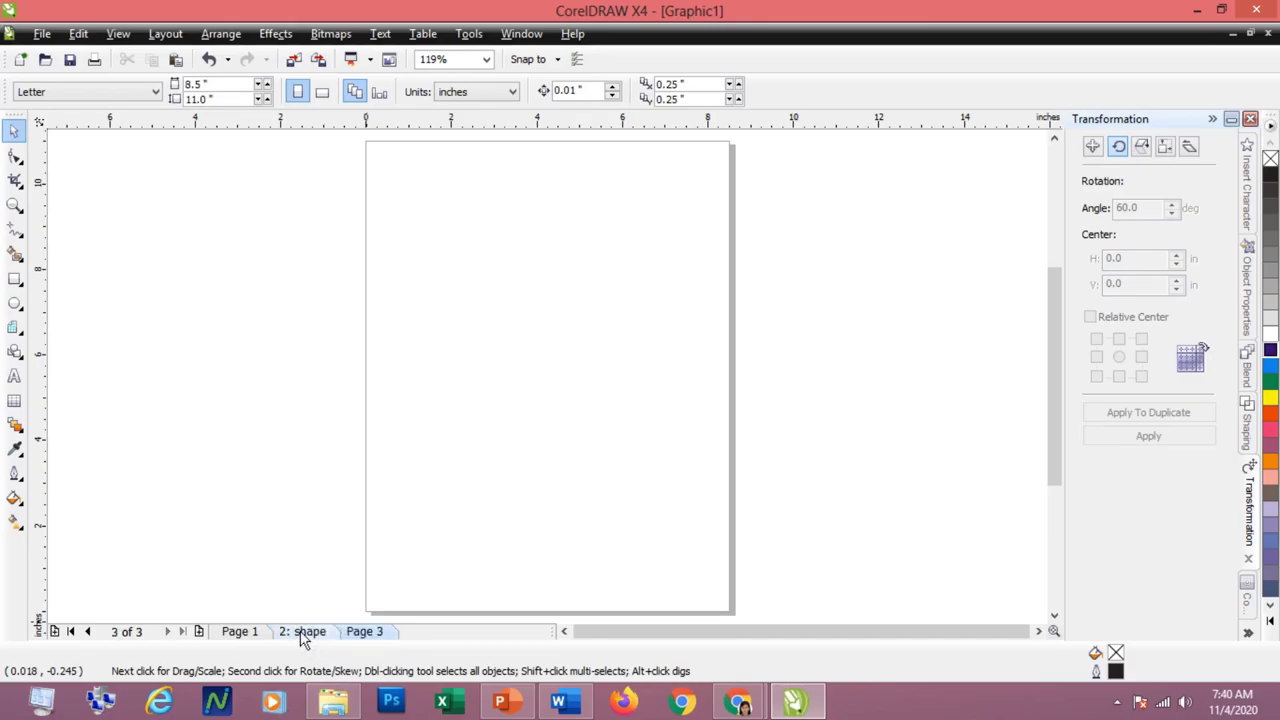
key(ctrl+z)
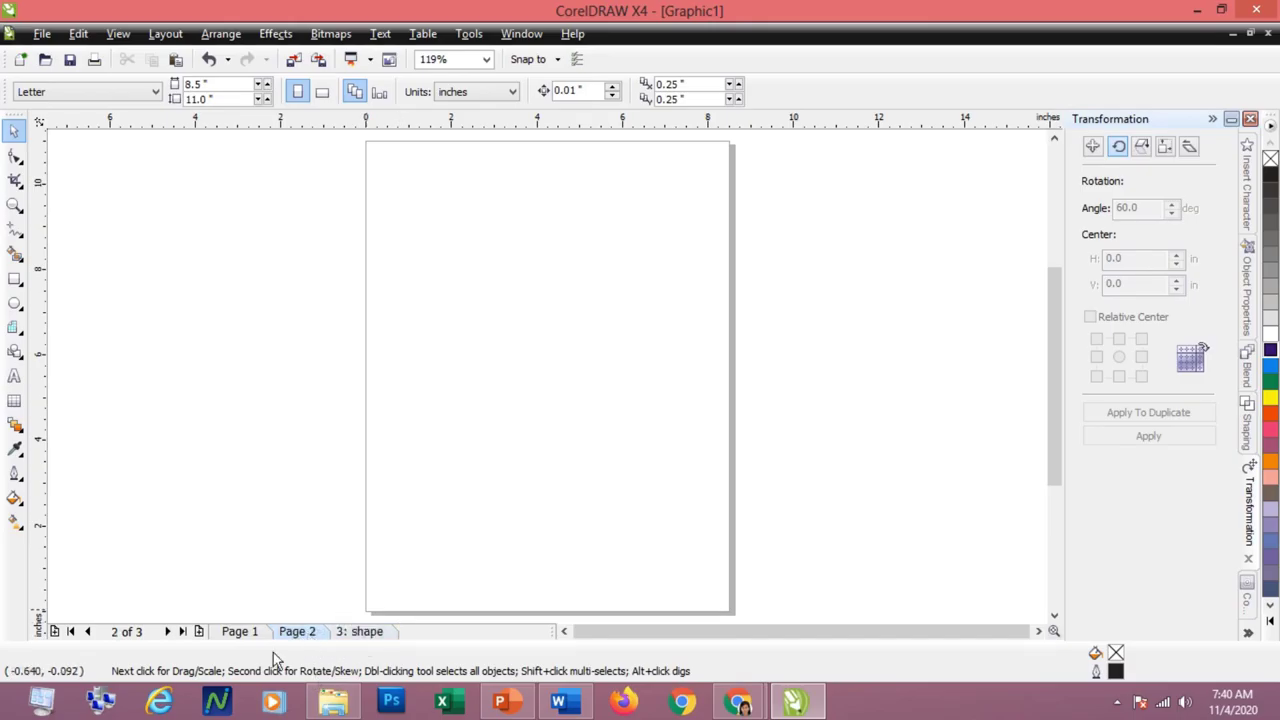
Step: Open the page options for the blank Page 2
right_click(294, 641)
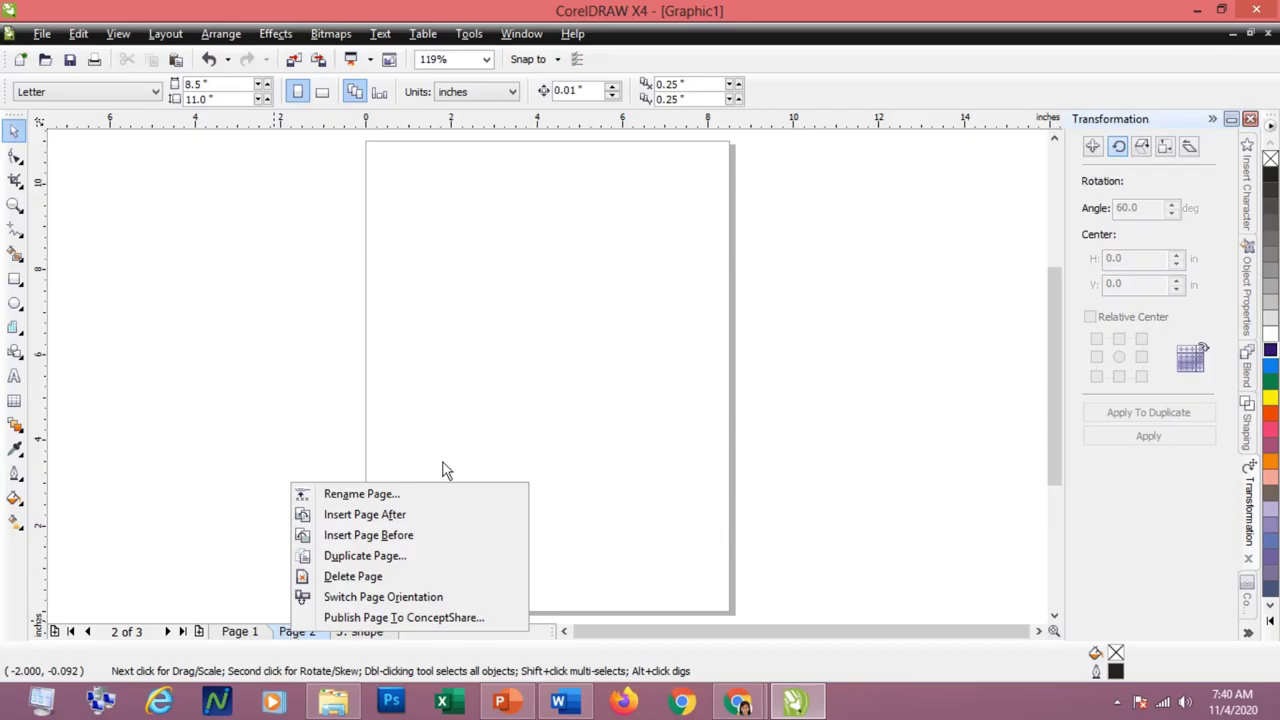